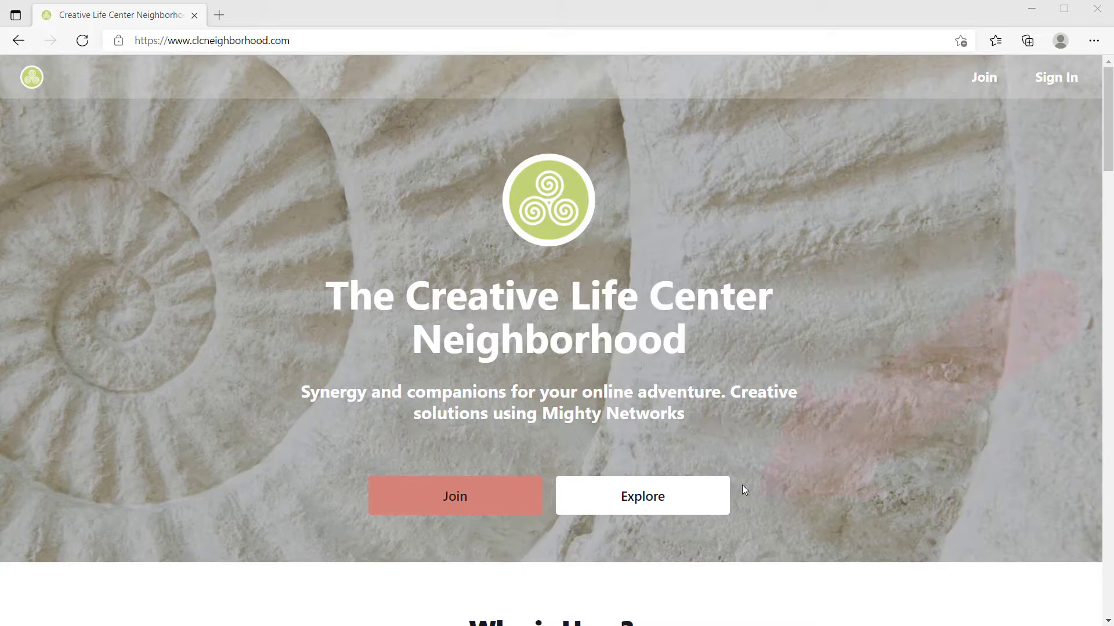
Step: Browse the Explore feed, then bring up the Programs list and scroll through the free and paid programs
left_click(608, 502)
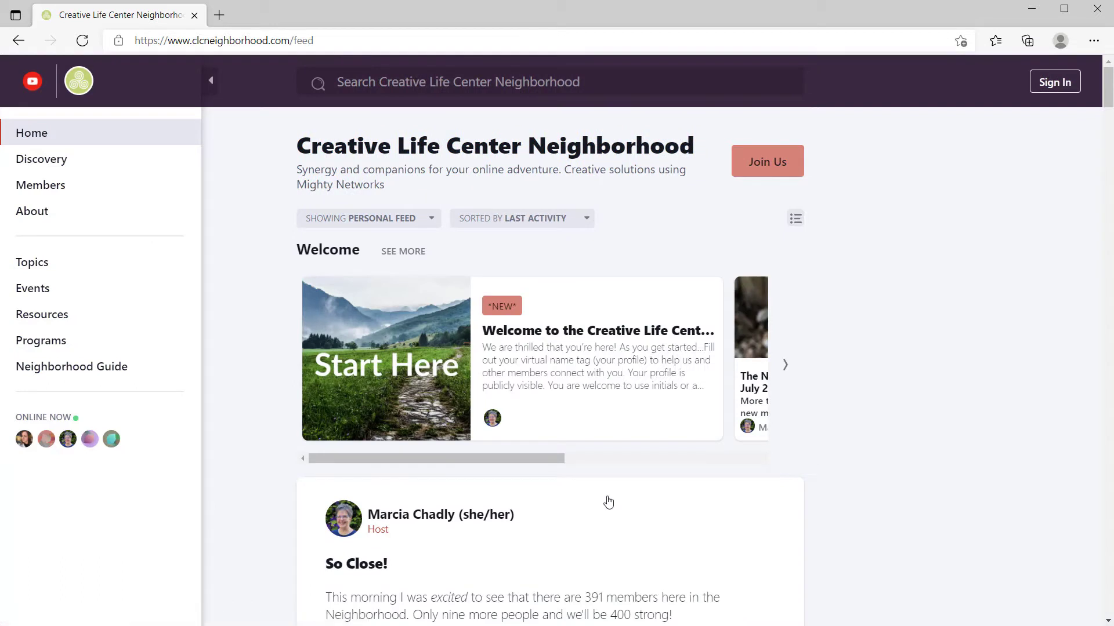
left_click(40, 340)
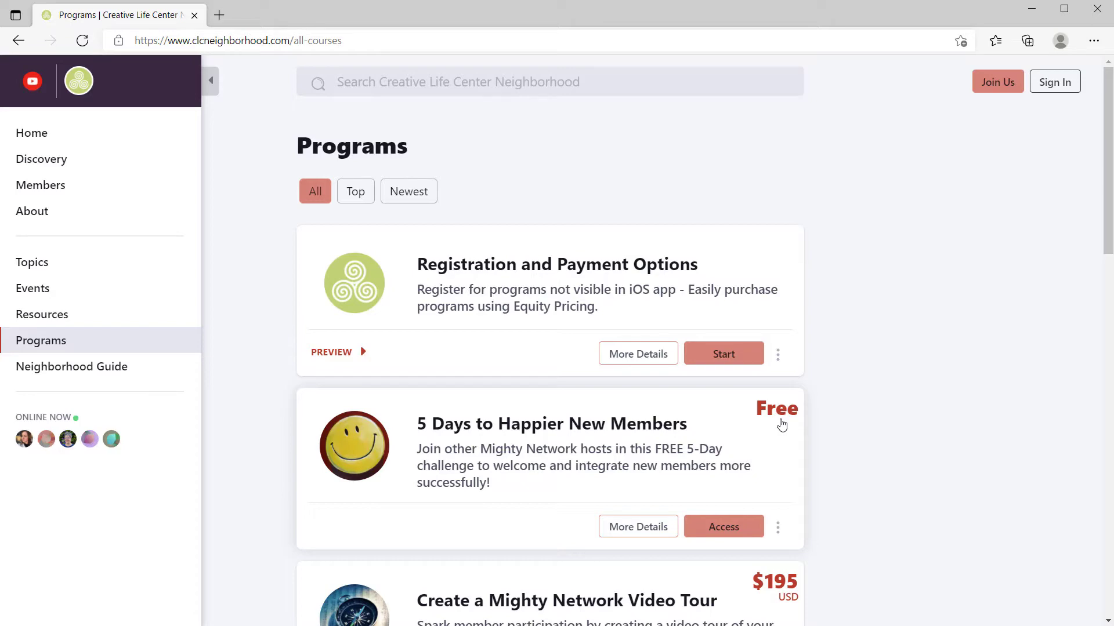
scroll(781, 425, "down", 3)
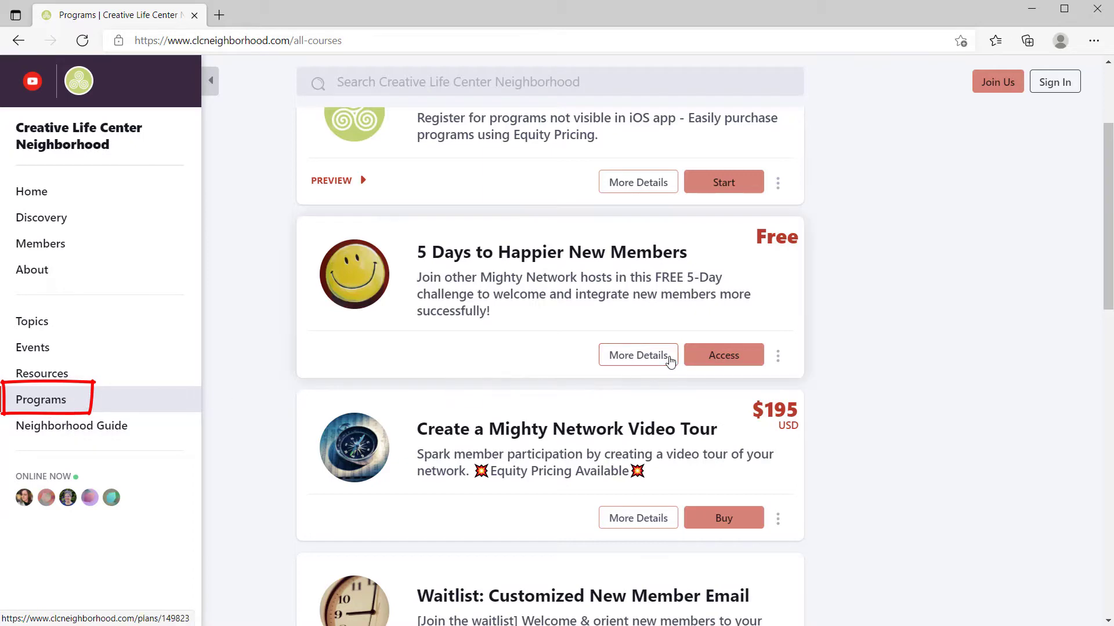
Step: Open More Details for 5 Days to Happier New Members and scroll to its benefits and Free price
left_click(642, 366)
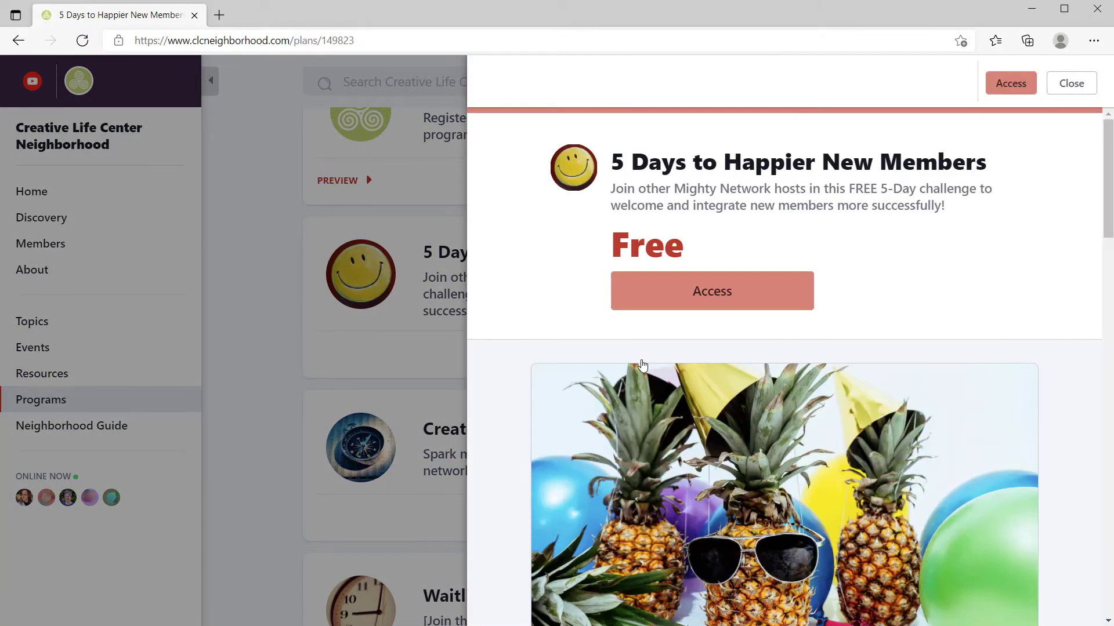
scroll(815, 360, "down", 9)
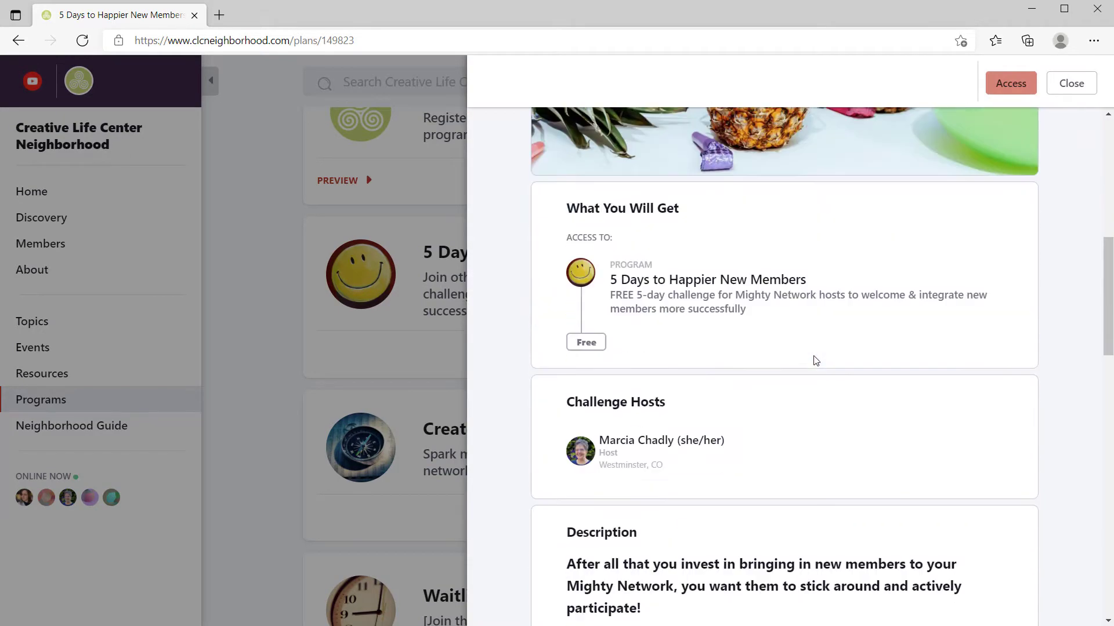
scroll(815, 360, "down", 6)
scroll(815, 360, "down", 10)
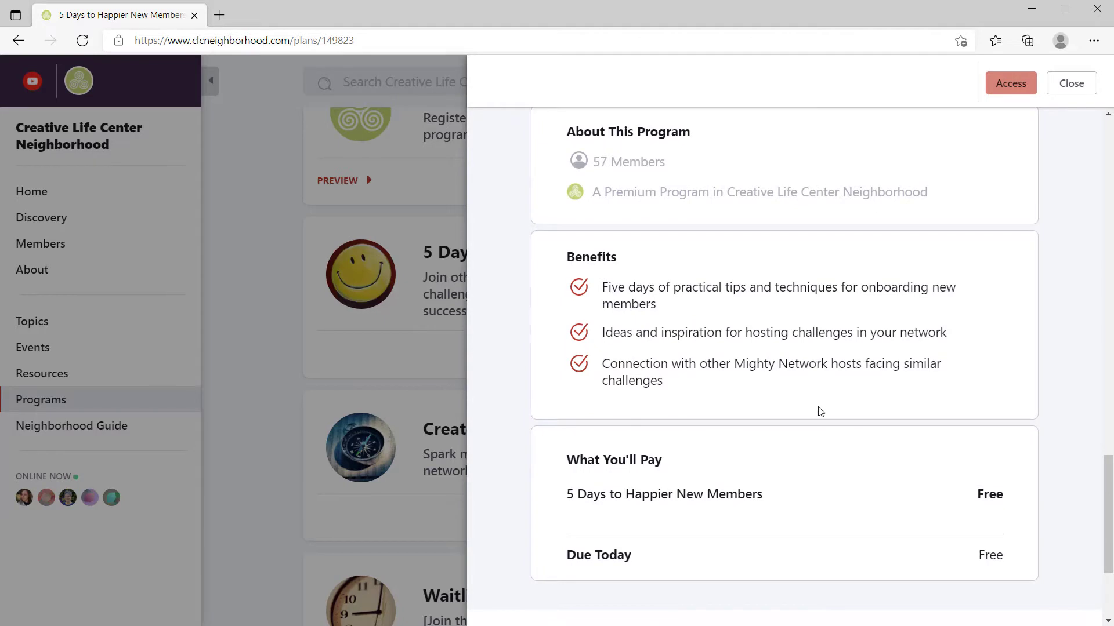
scroll(820, 410, "down", 2)
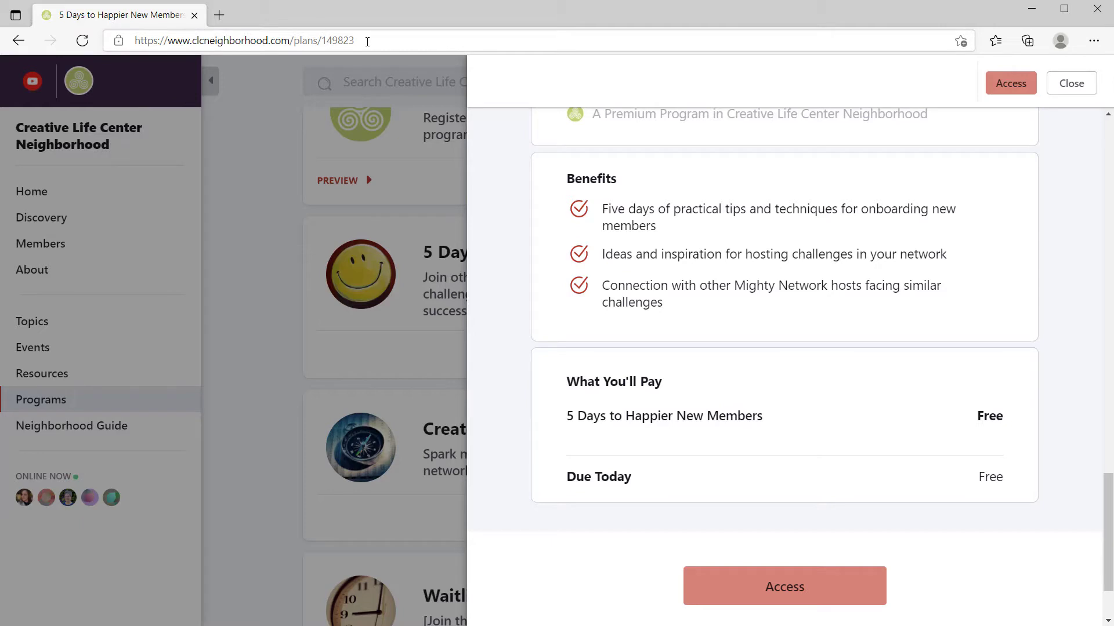
Step: Copy the program page's web address, clcneighborhood.com/plans/149823, from the address bar
left_click_drag(367, 41, 122, 40)
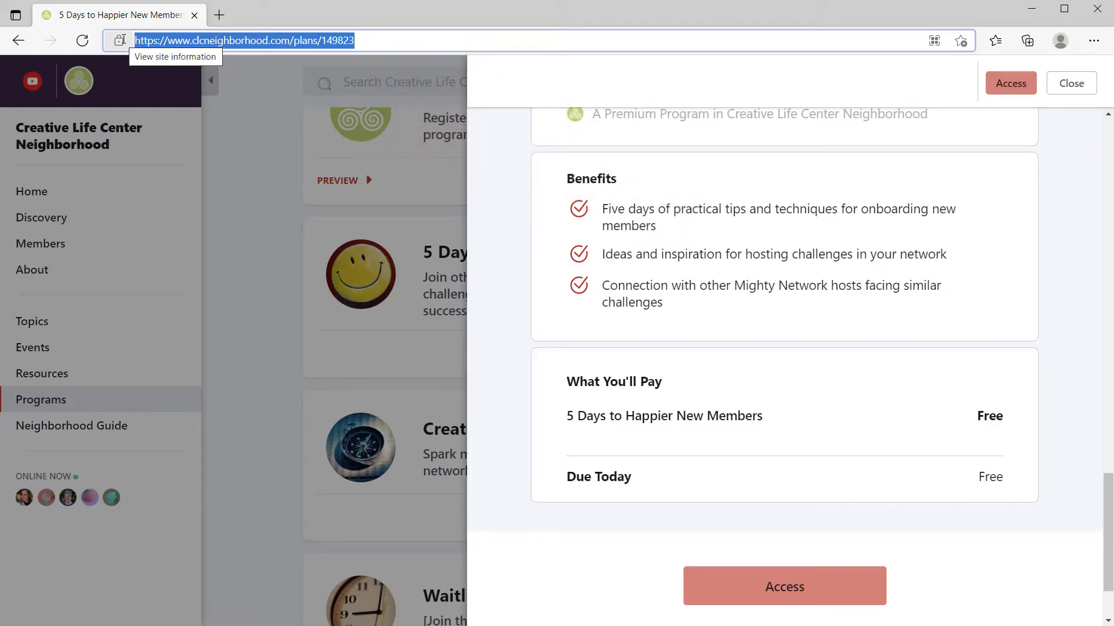
right_click(217, 43)
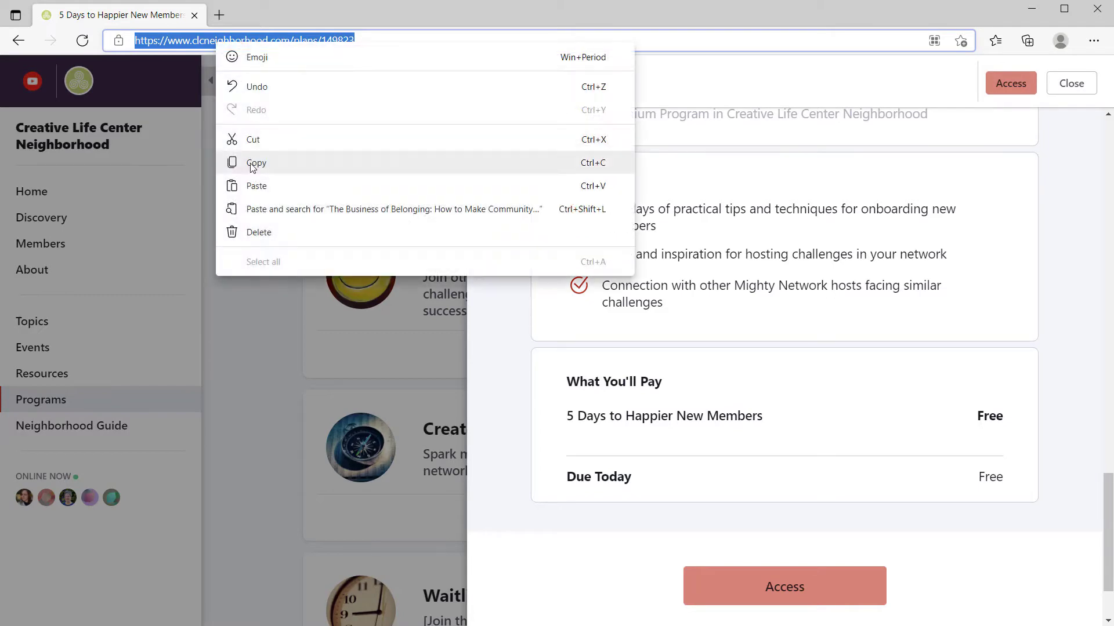
left_click(252, 166)
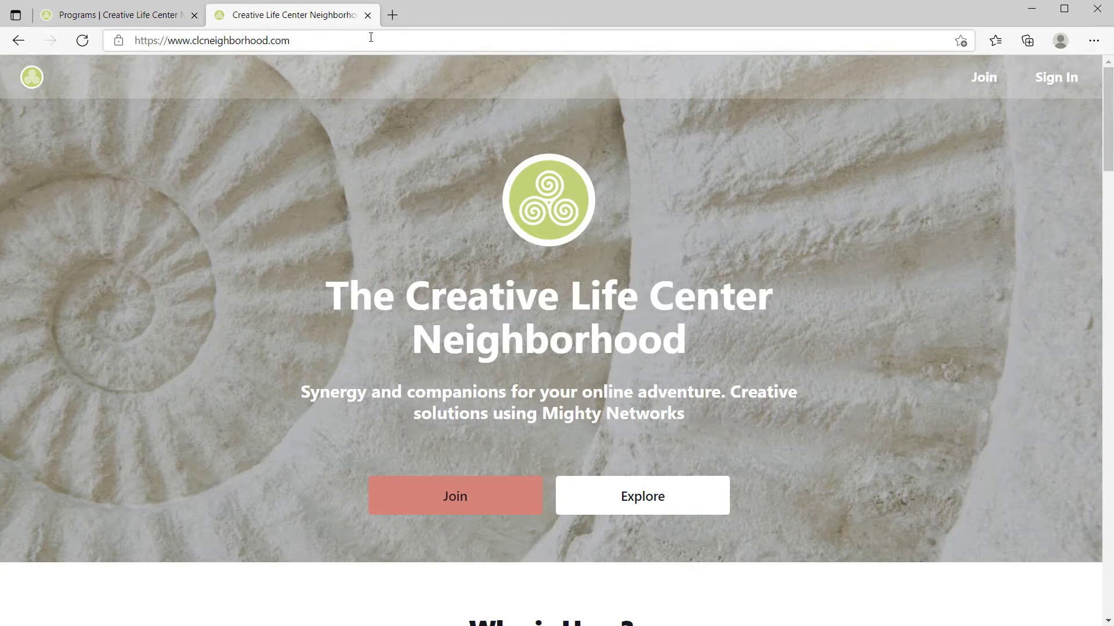
Step: Paste and load the copied plan link in the second tab
left_click(359, 44)
key("ctrl+v")
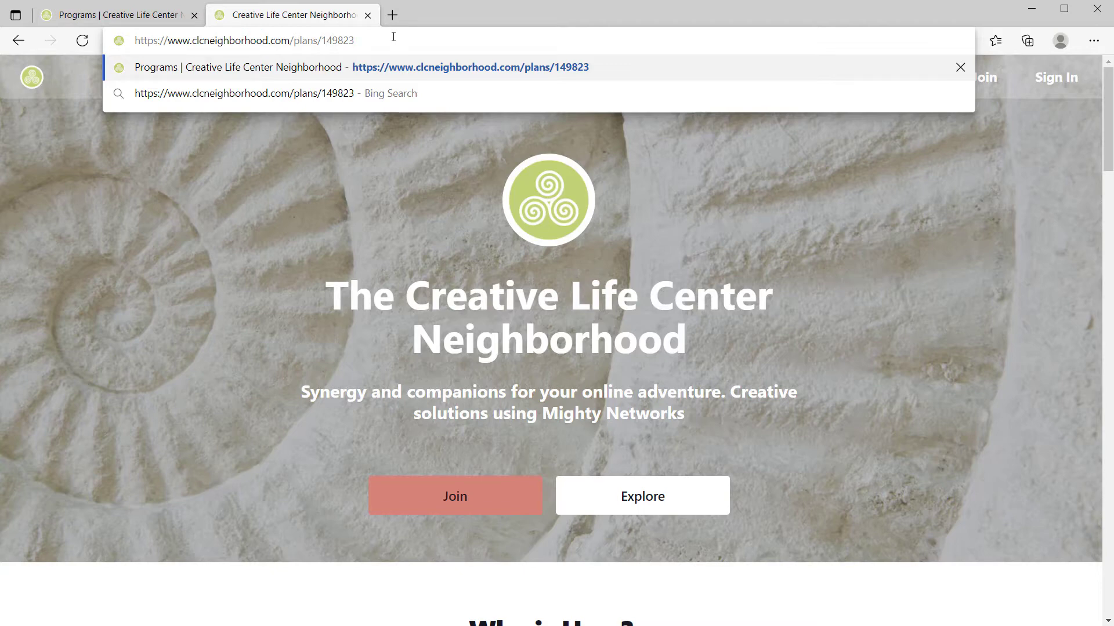
key("Return")
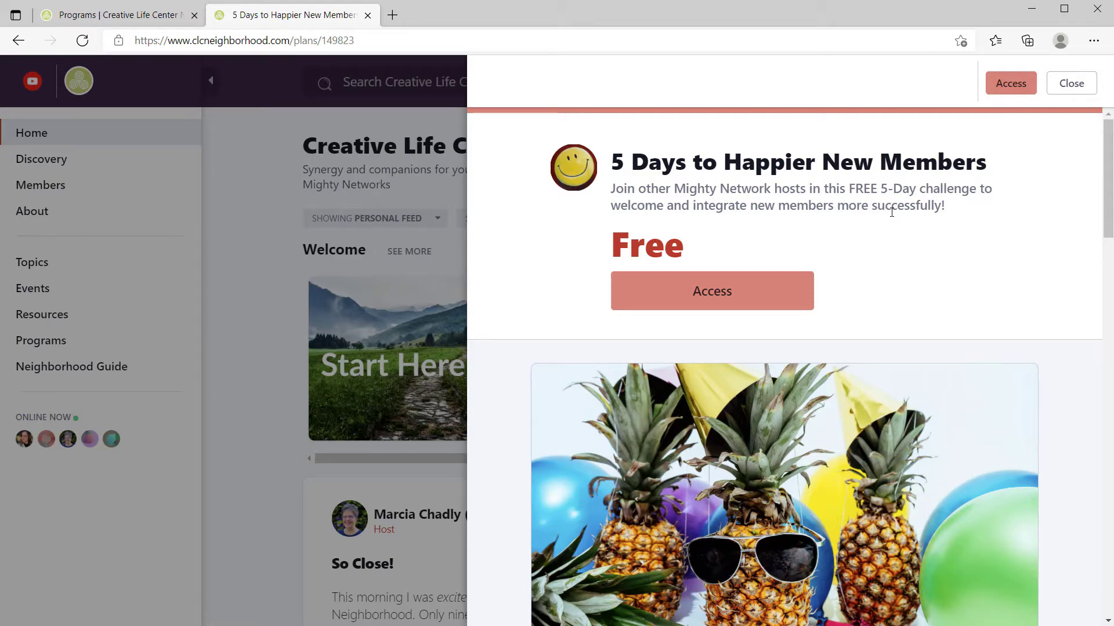
Step: Scroll to the bottom of the Free program panel and request access to the program
scroll(892, 212, "down", 15)
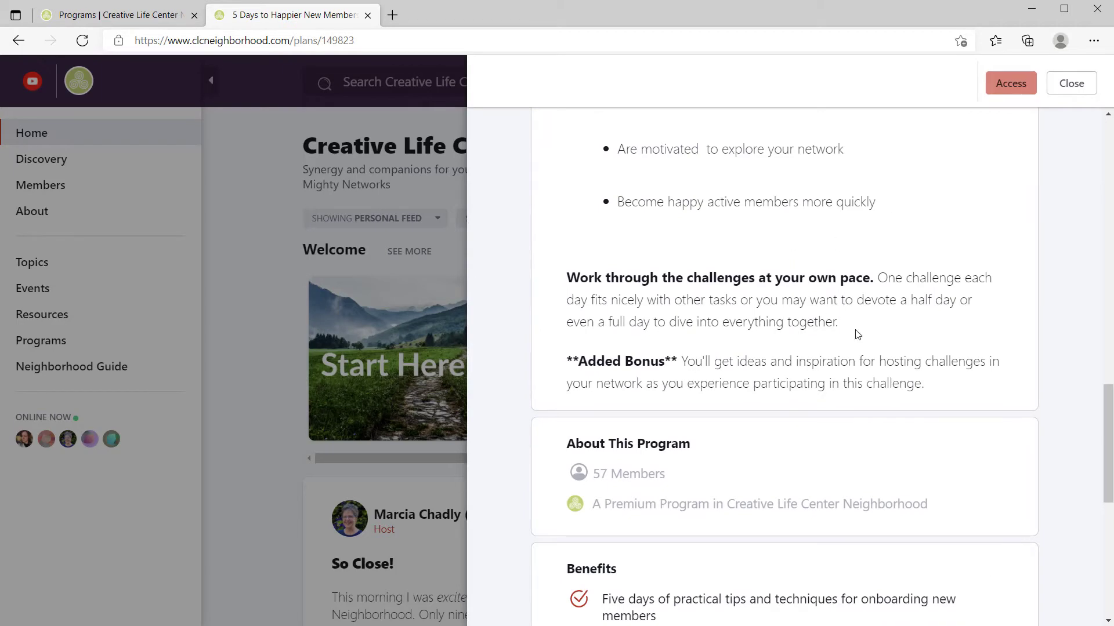
scroll(853, 371, "down", 1)
scroll(852, 381, "down", 5)
scroll(820, 467, "down", 3)
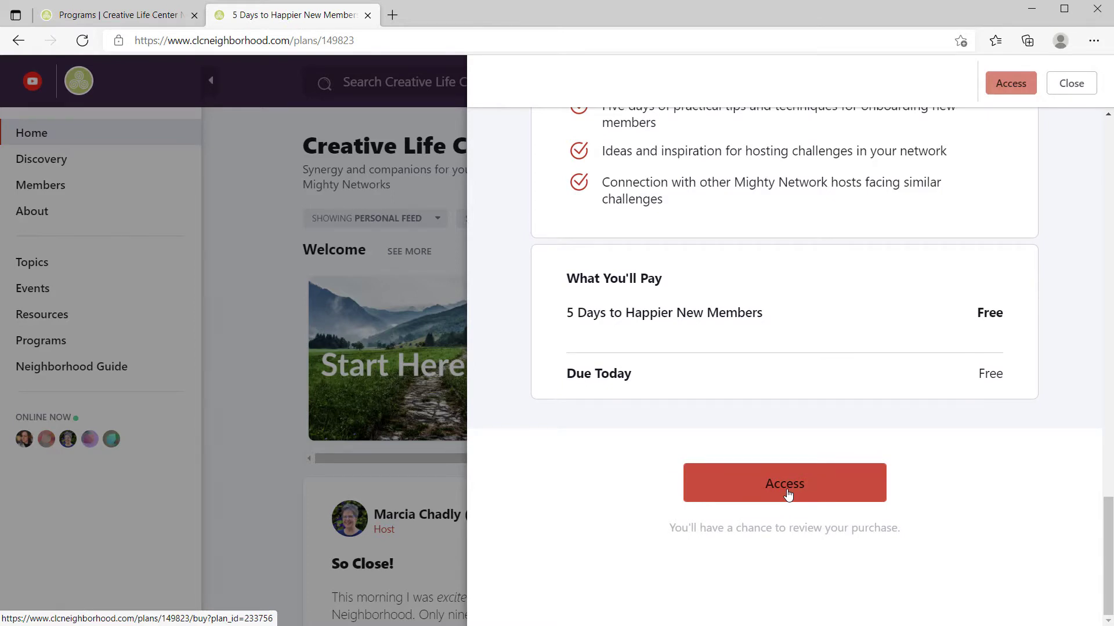
left_click(787, 494)
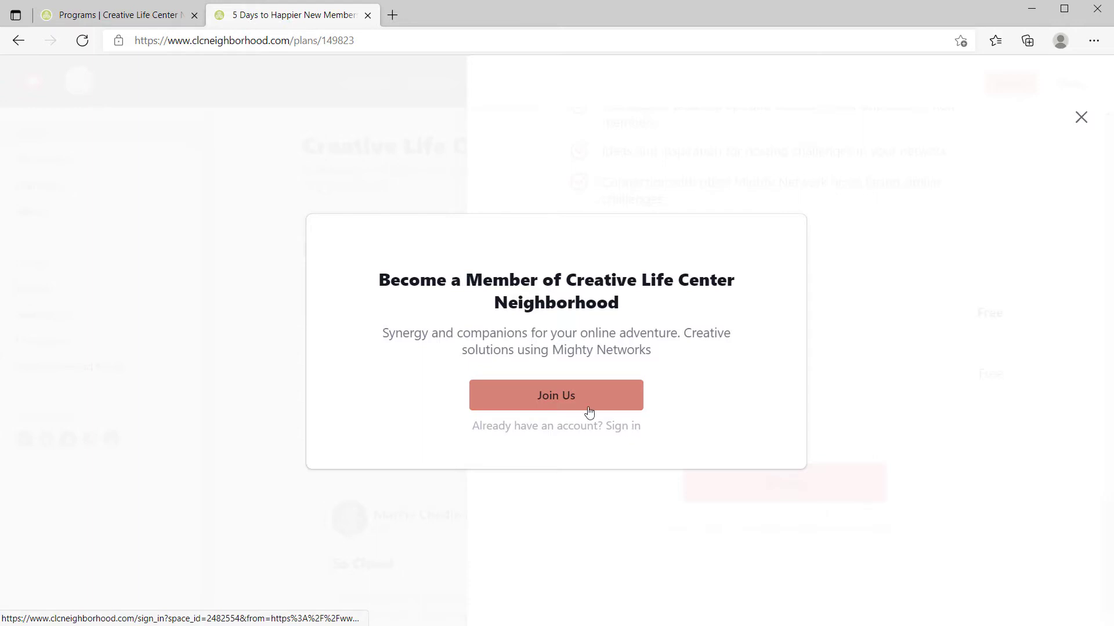
Step: Choose Join Us to sign up as a community member
left_click(568, 404)
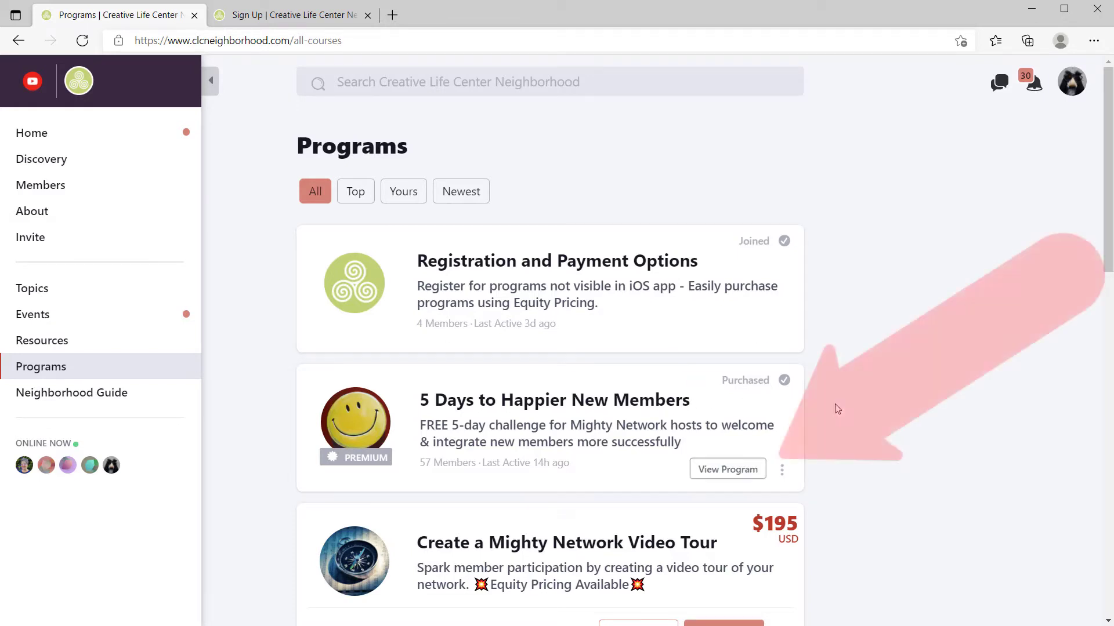
Step: Open the purchased 5 Days to Happier New Members program with View Program
left_click(699, 473)
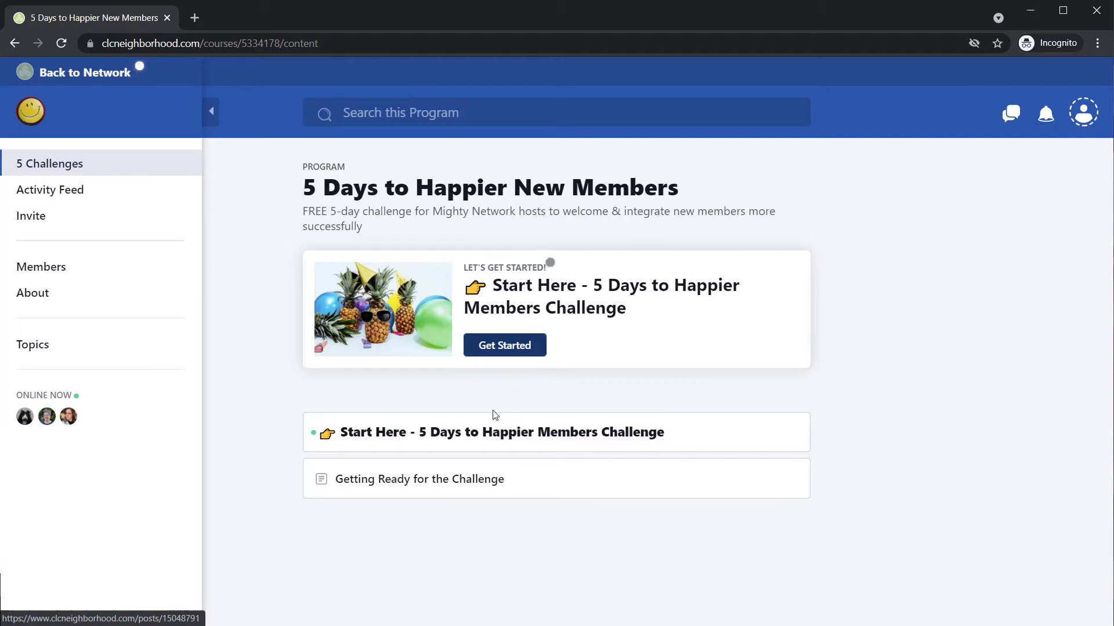
Step: Read through the Start Here lesson and close it
left_click(486, 432)
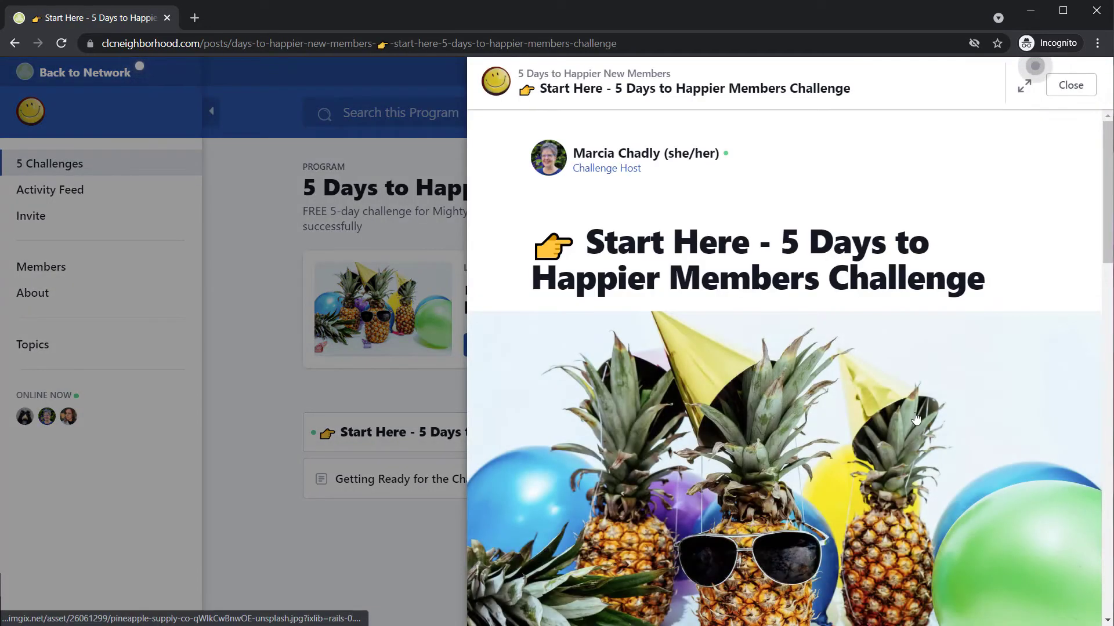
scroll(857, 429, "down", 10)
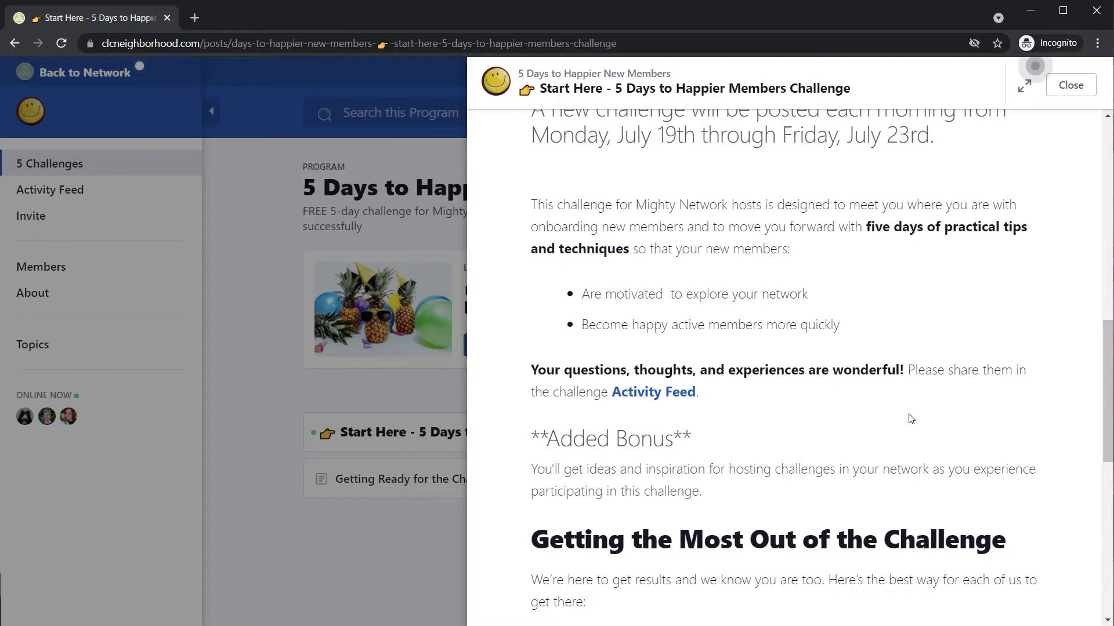
scroll(911, 418, "down", 6)
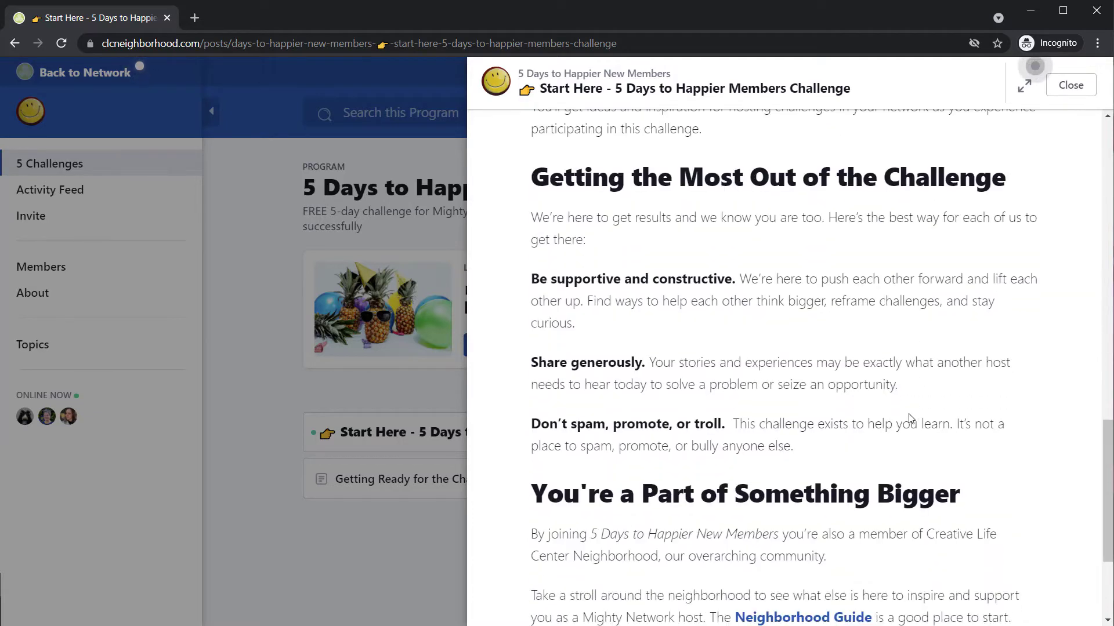
scroll(909, 414, "down", 3)
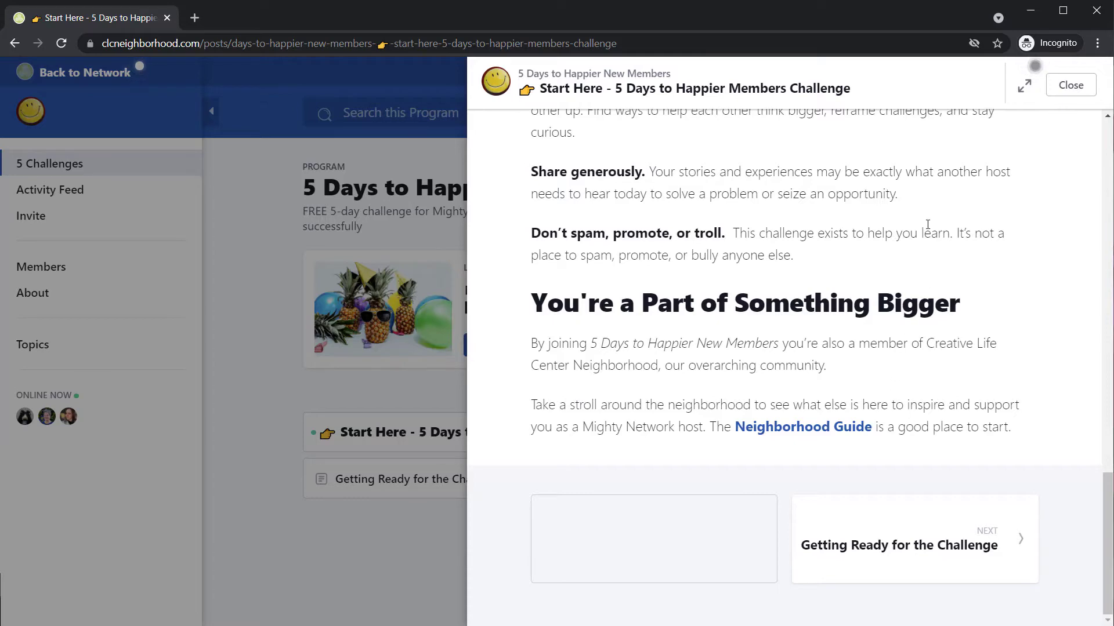
left_click(1069, 90)
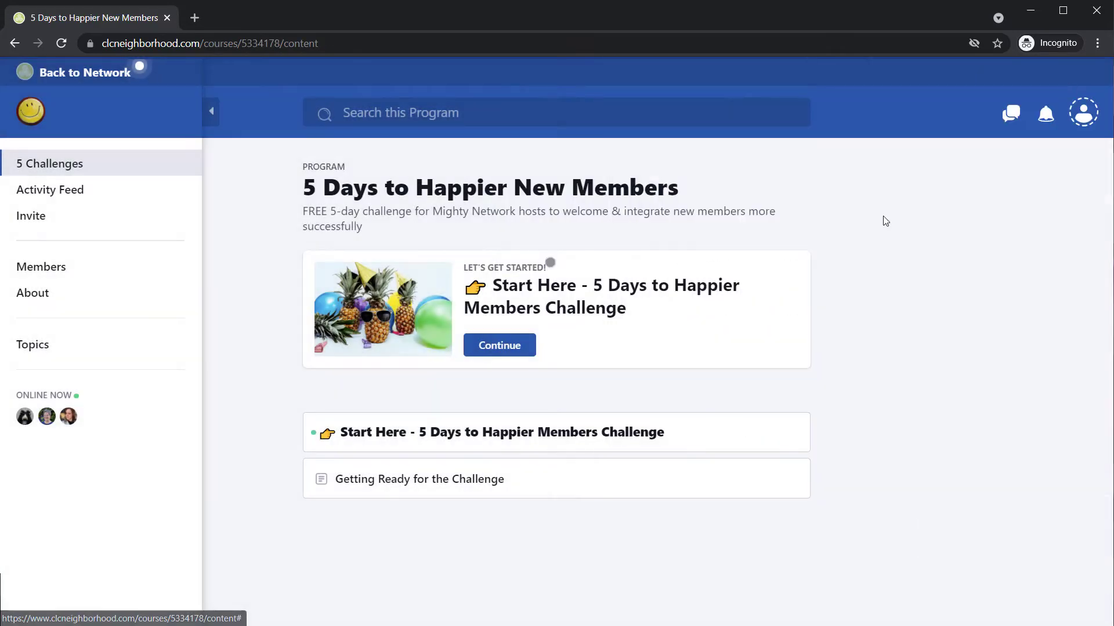
Step: Read Getting Ready for the Challenge, view its onboarding-goals question post, then close it
left_click(437, 482)
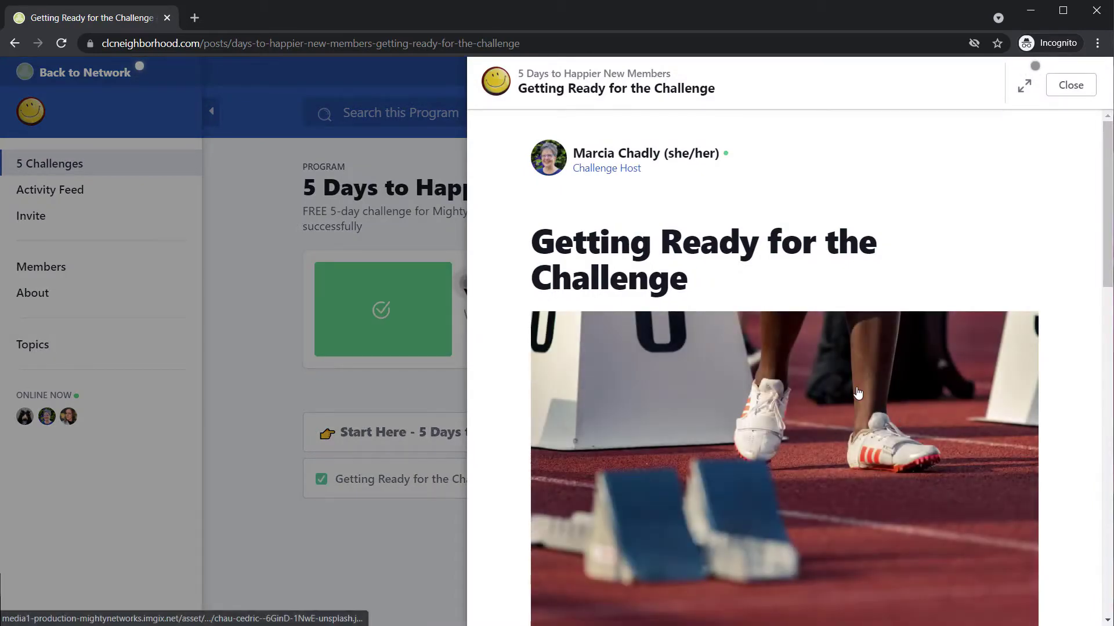
scroll(858, 393, "down", 5)
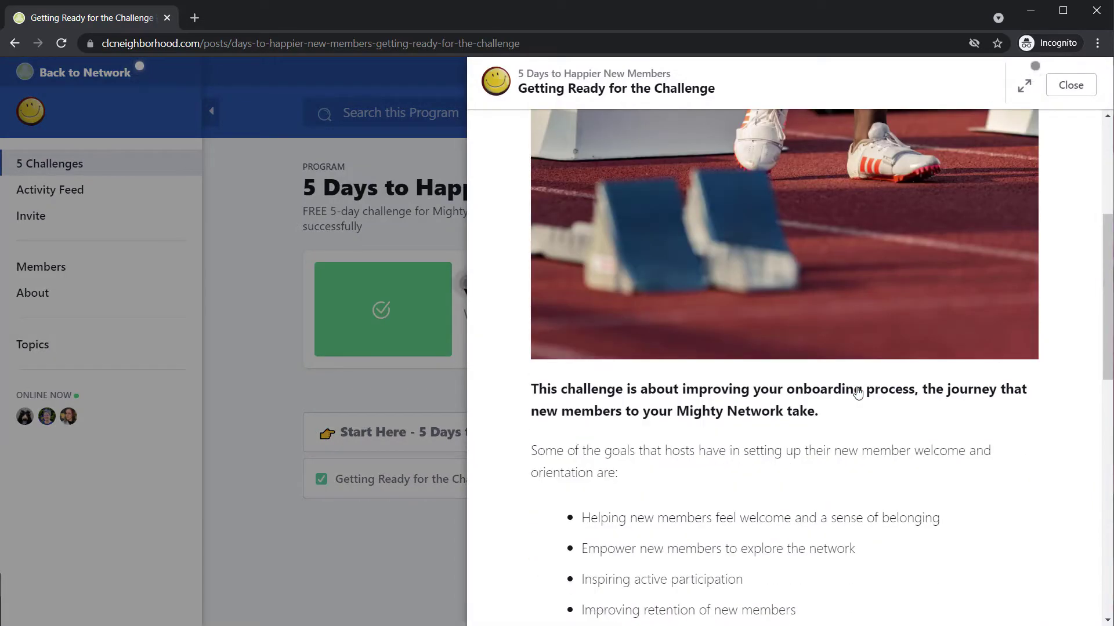
scroll(878, 417, "down", 3)
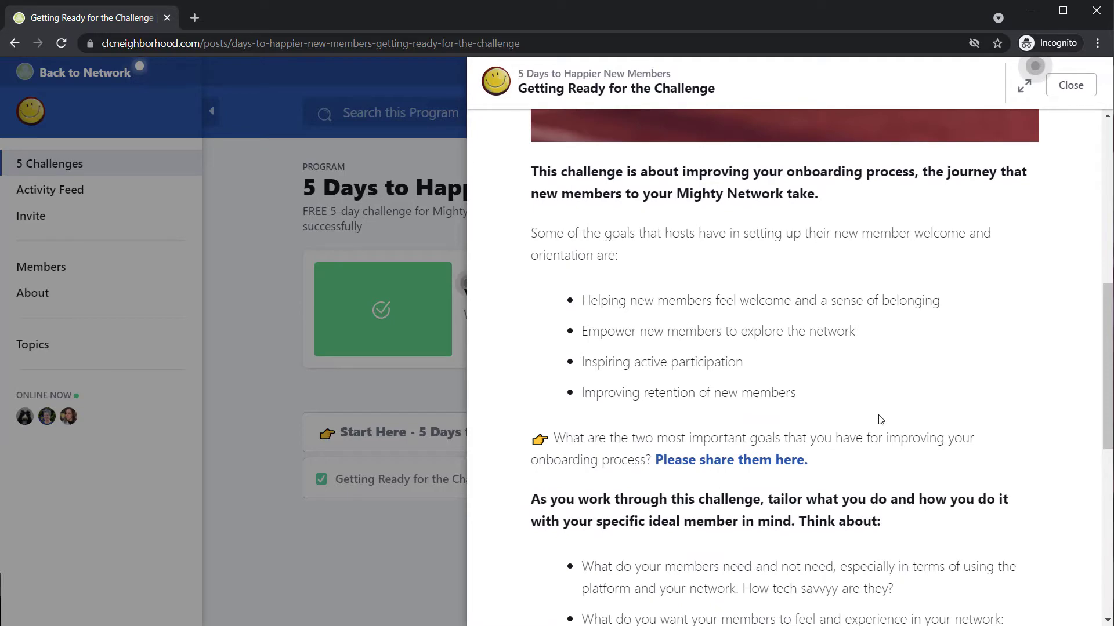
scroll(881, 419, "down", 4)
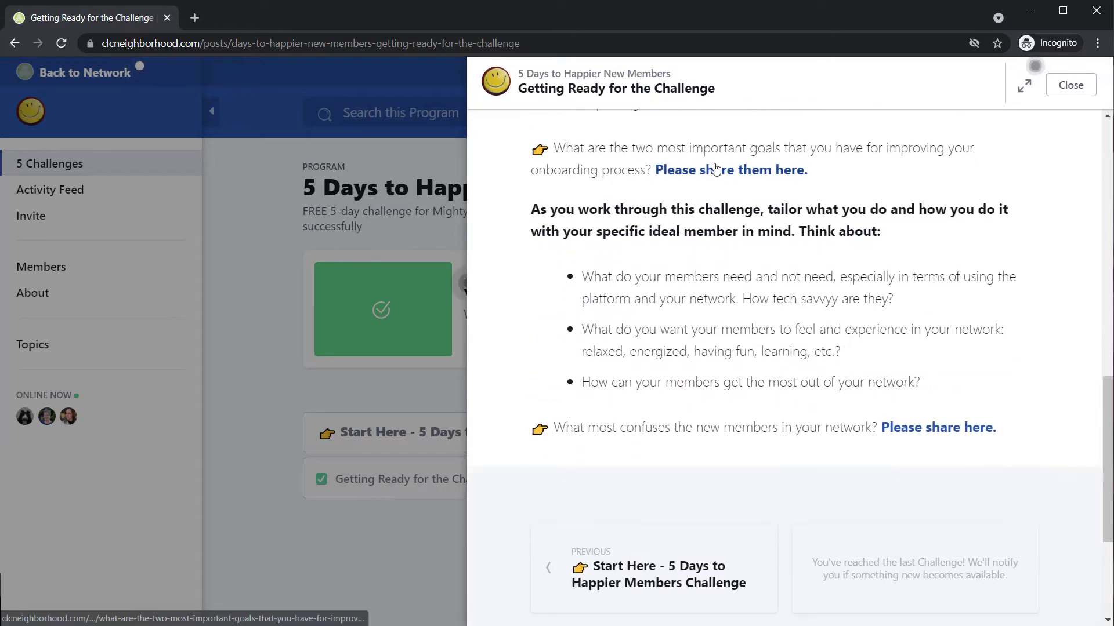
left_click(712, 176)
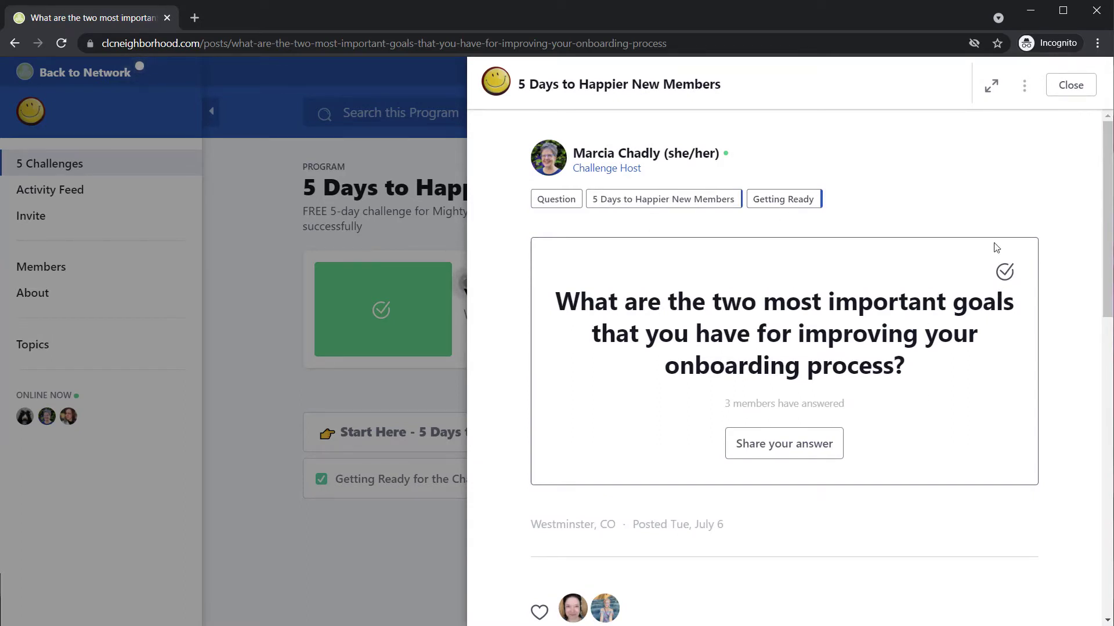
left_click(1072, 85)
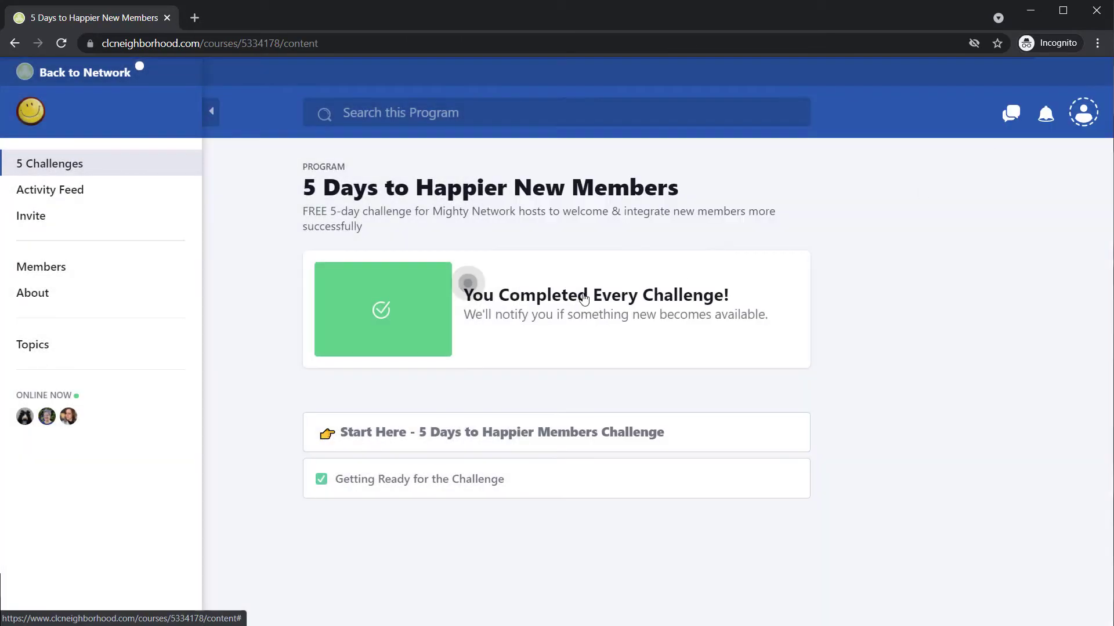
Step: Open the program's Activity Feed and show its posts in the compact list layout
left_click(46, 192)
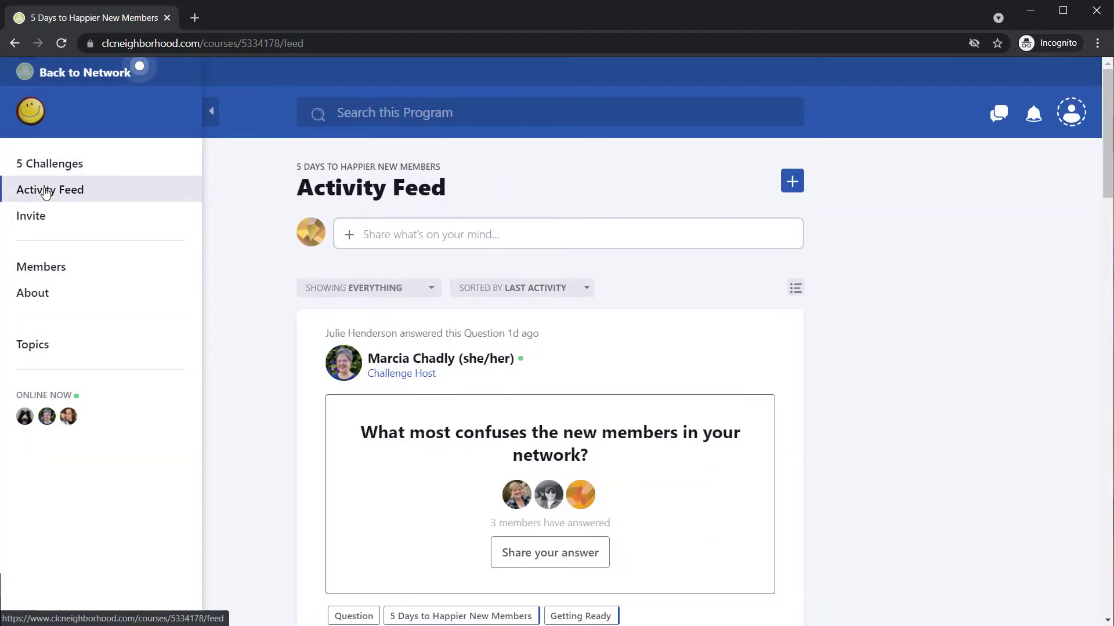
left_click(795, 288)
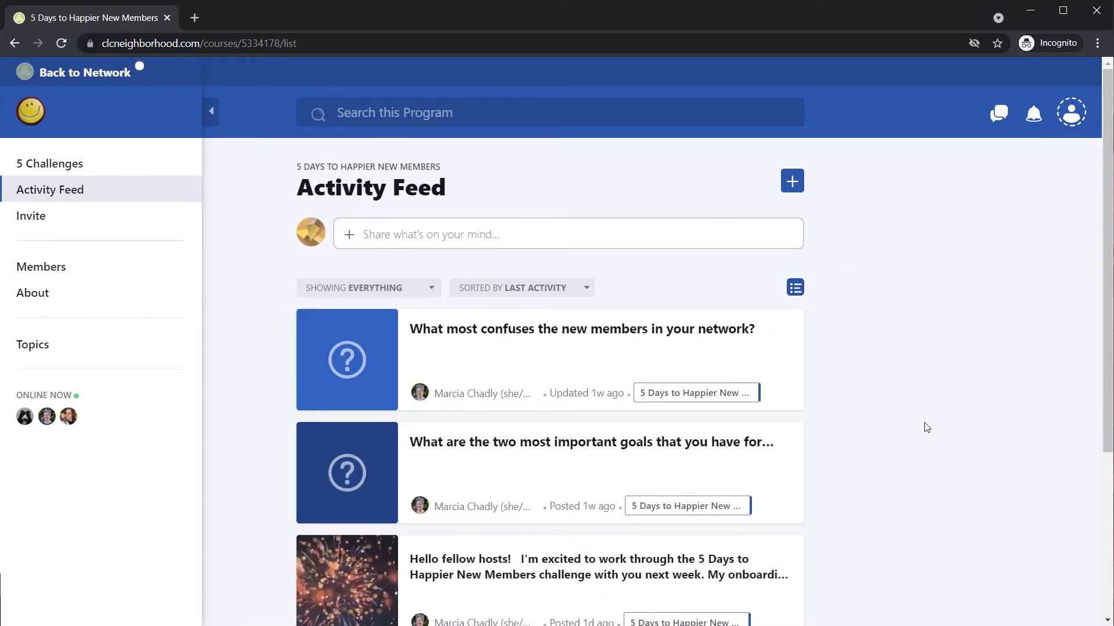
Step: Return to the 5 Challenges page showing every challenge completed, then go to the program's topics
left_click(46, 169)
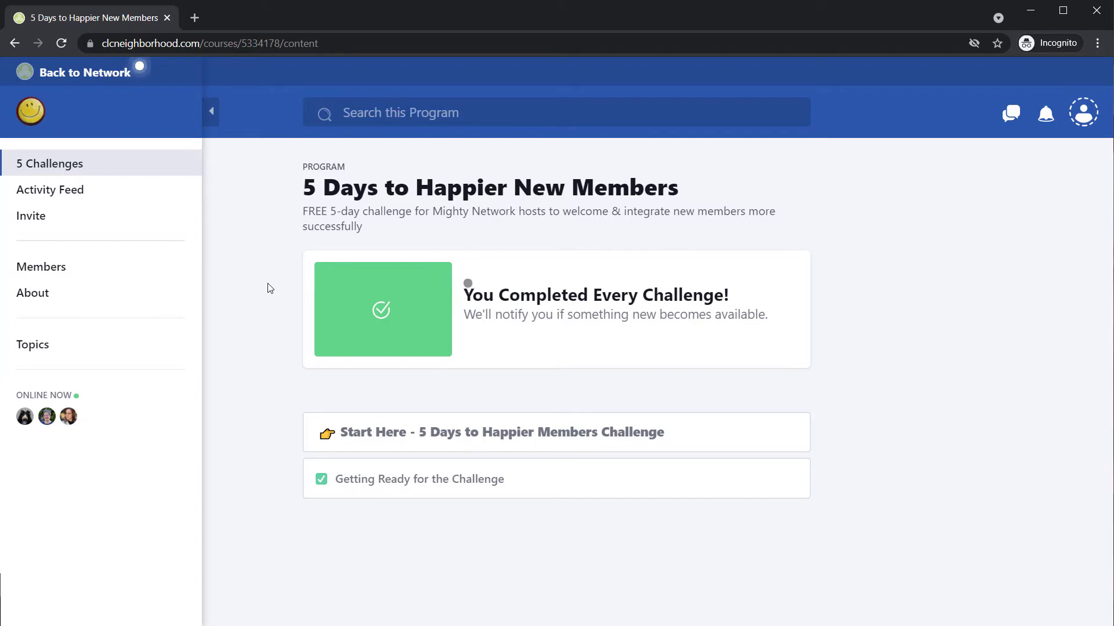
left_click(25, 347)
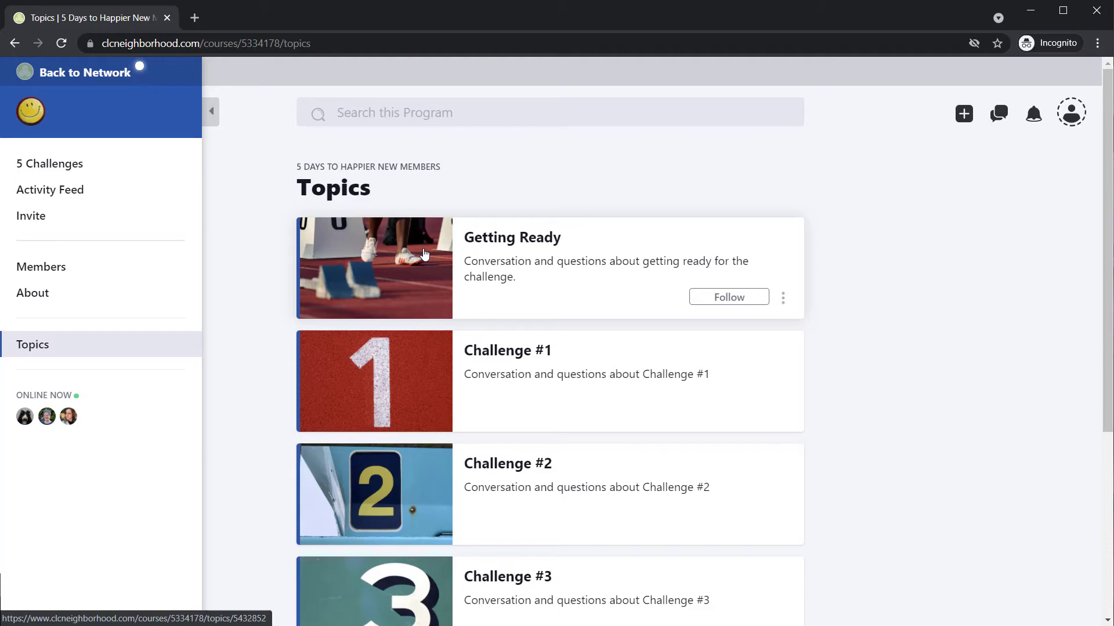
Step: Scroll through the topic cards from Getting Ready down to Challenge #5
scroll(897, 326, "down", 3)
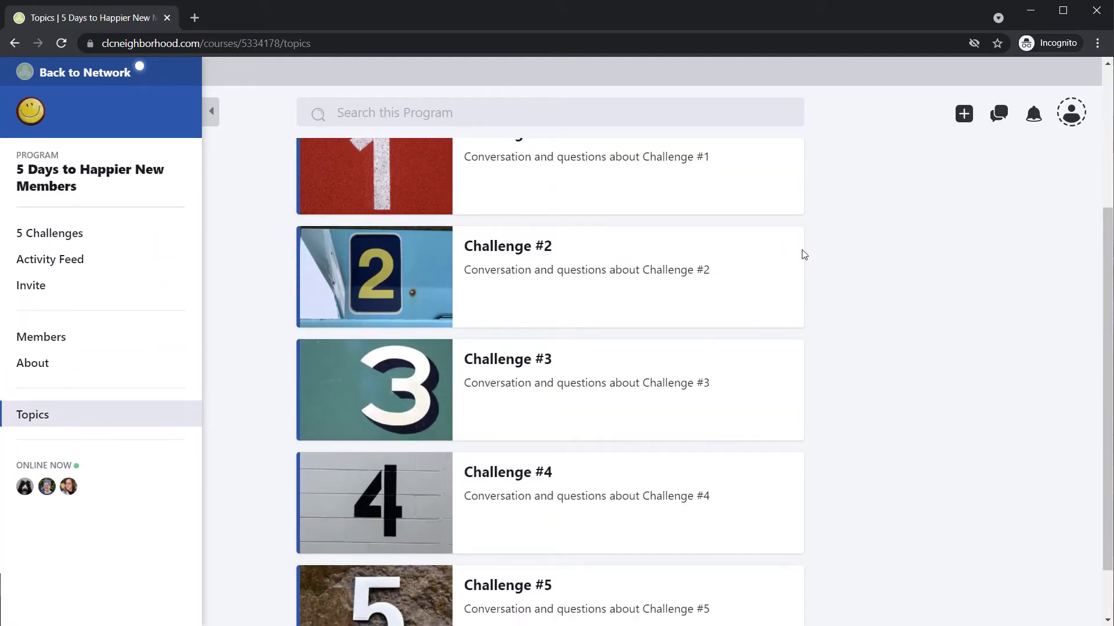
scroll(913, 307, "down", 1)
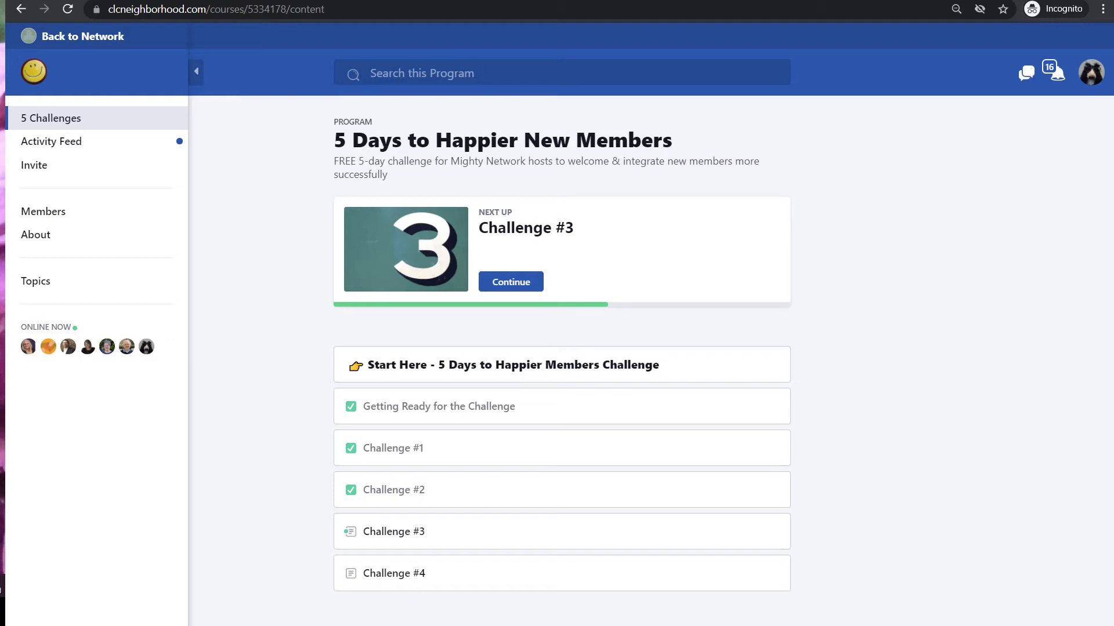
Step: Open the Challenge #3 post and read it through to the end
left_click(445, 540)
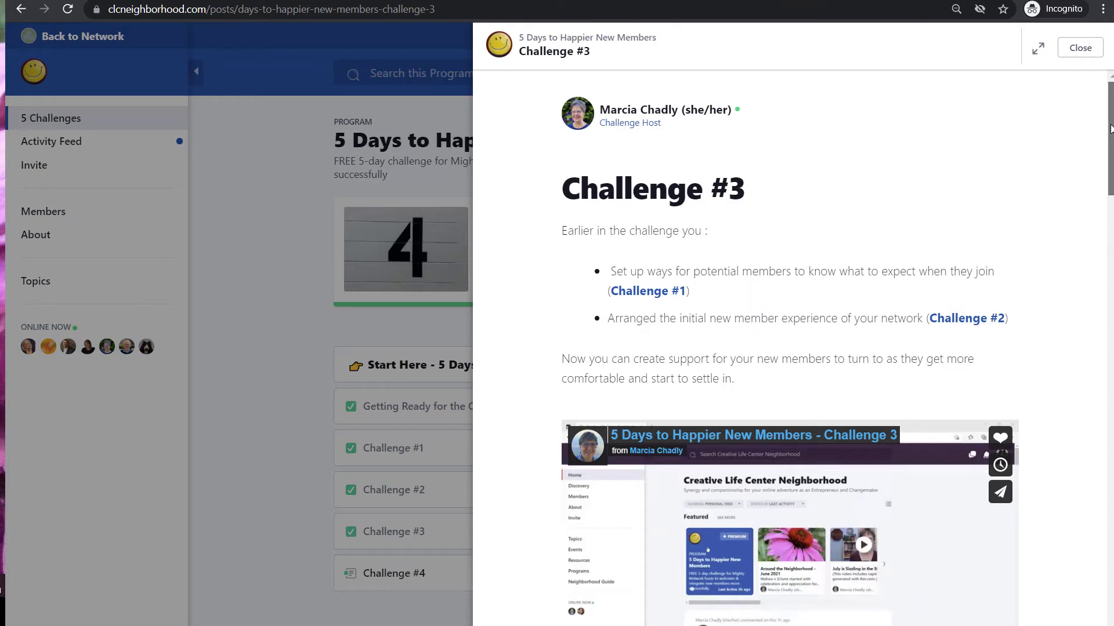
scroll(1109, 129, "down", 4)
scroll(1110, 174, "down", 5)
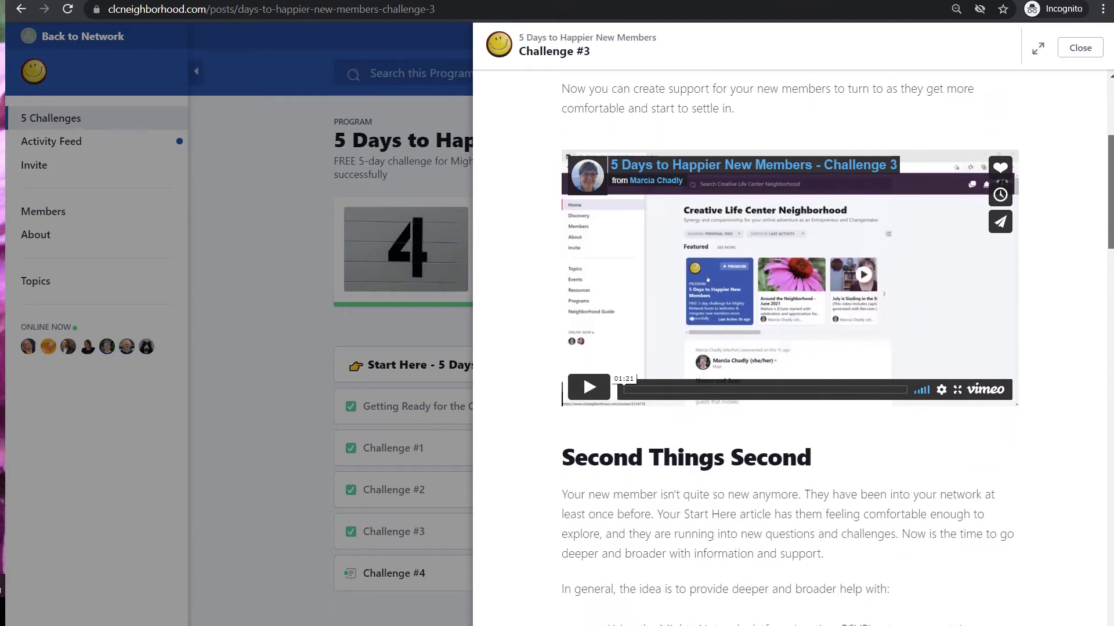
scroll(1109, 174, "down", 5)
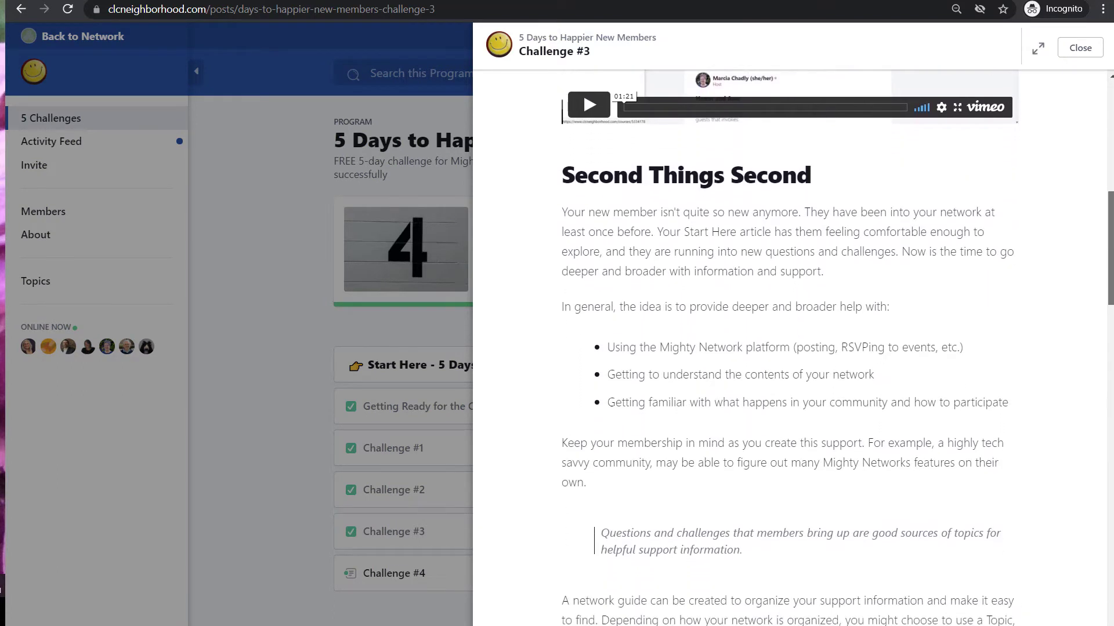
scroll(837, 353, "down", 5)
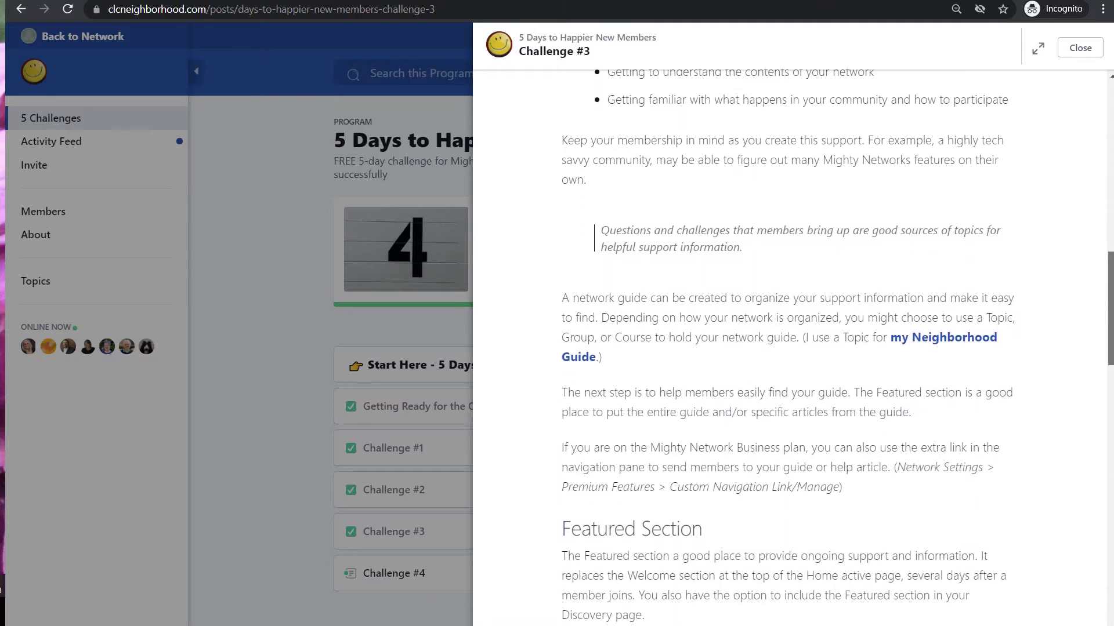
scroll(837, 354, "down", 8)
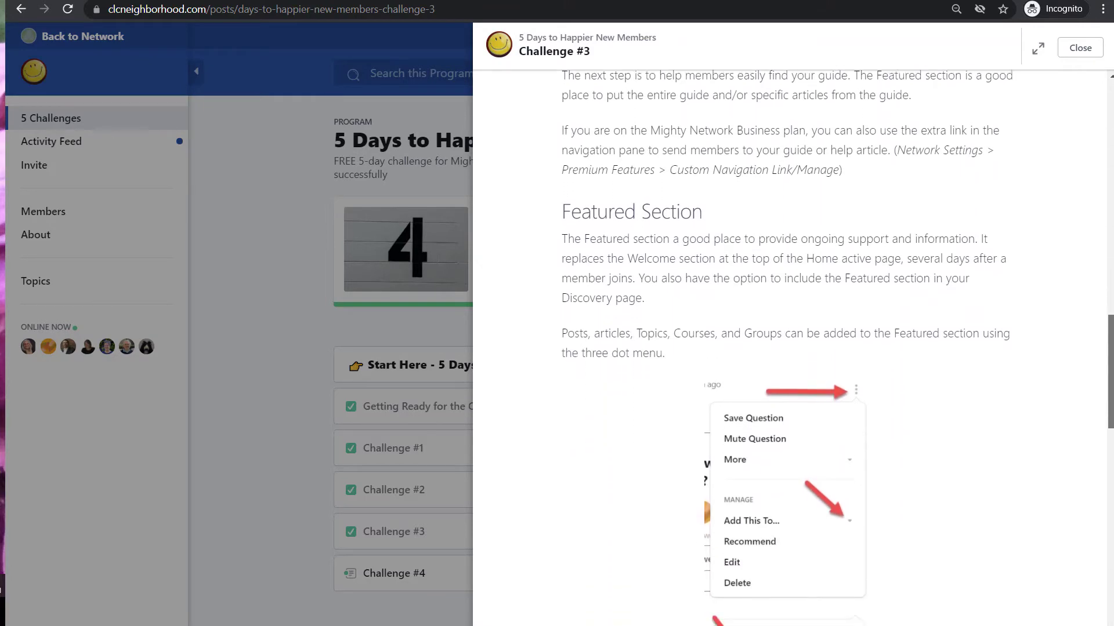
scroll(837, 353, "down", 3)
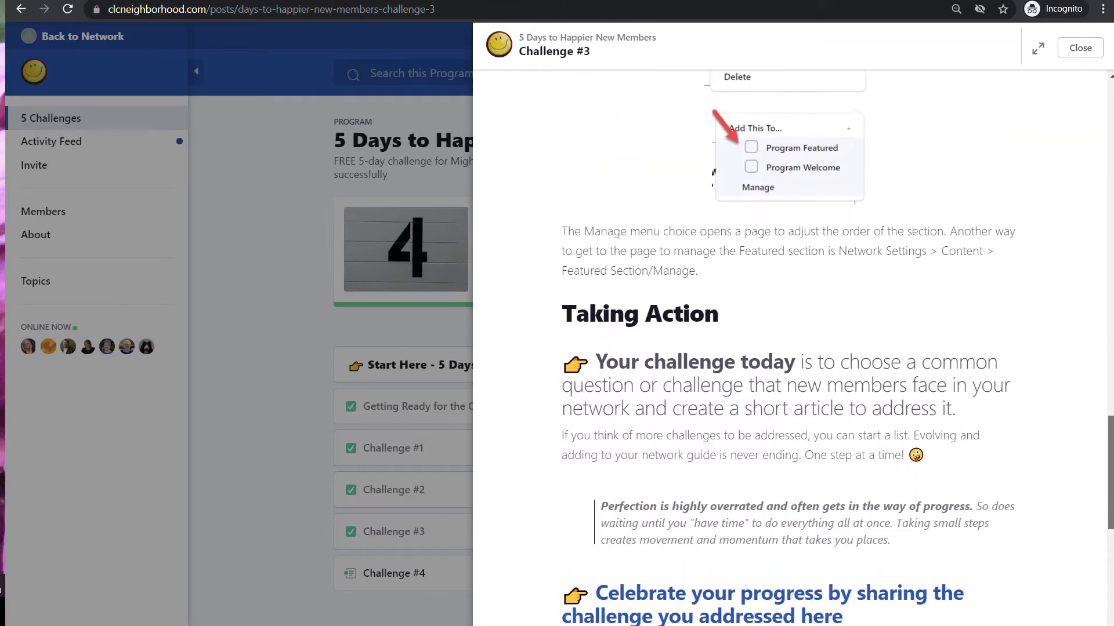
scroll(788, 348, "down", 3)
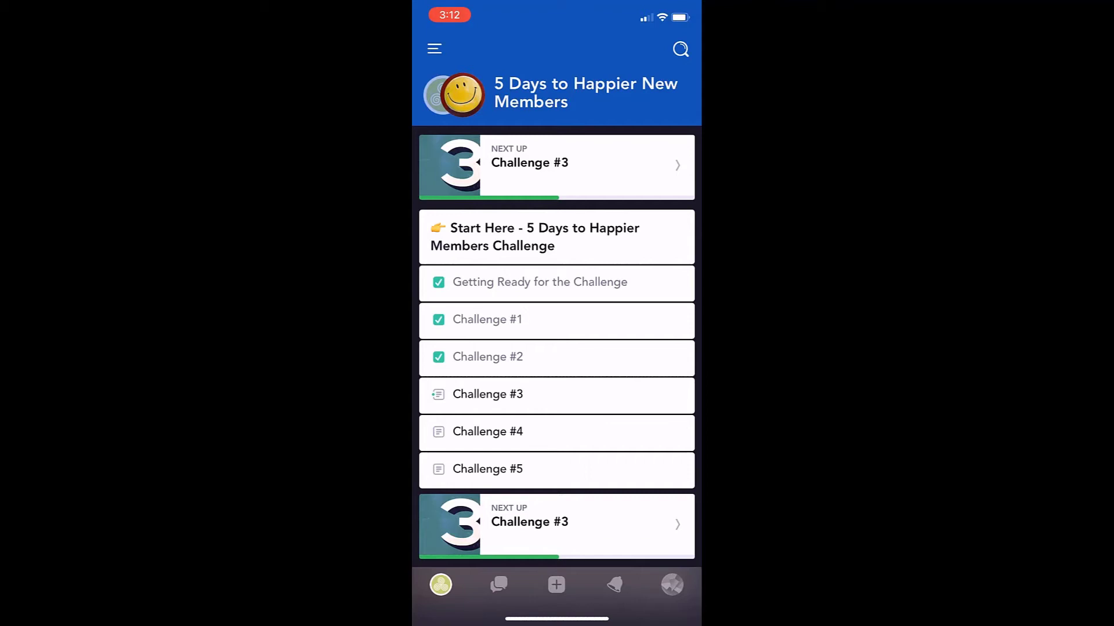
Step: Open the Challenge #3 lesson and read it to the end to complete it
left_click(487, 394)
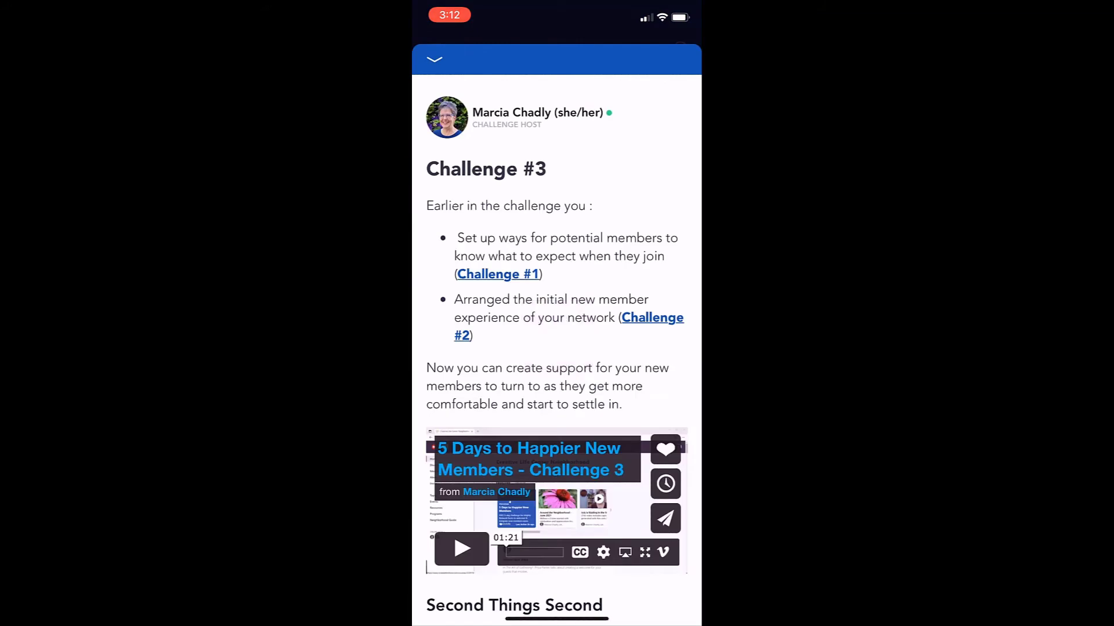
scroll(557, 348, "down", 12)
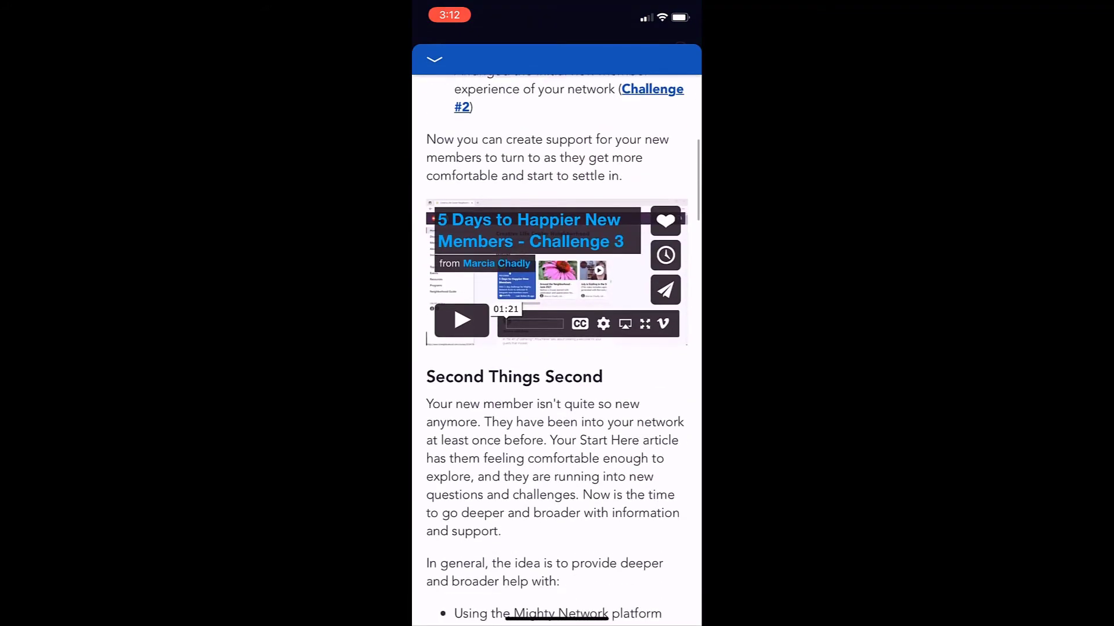
scroll(557, 348, "down", 10)
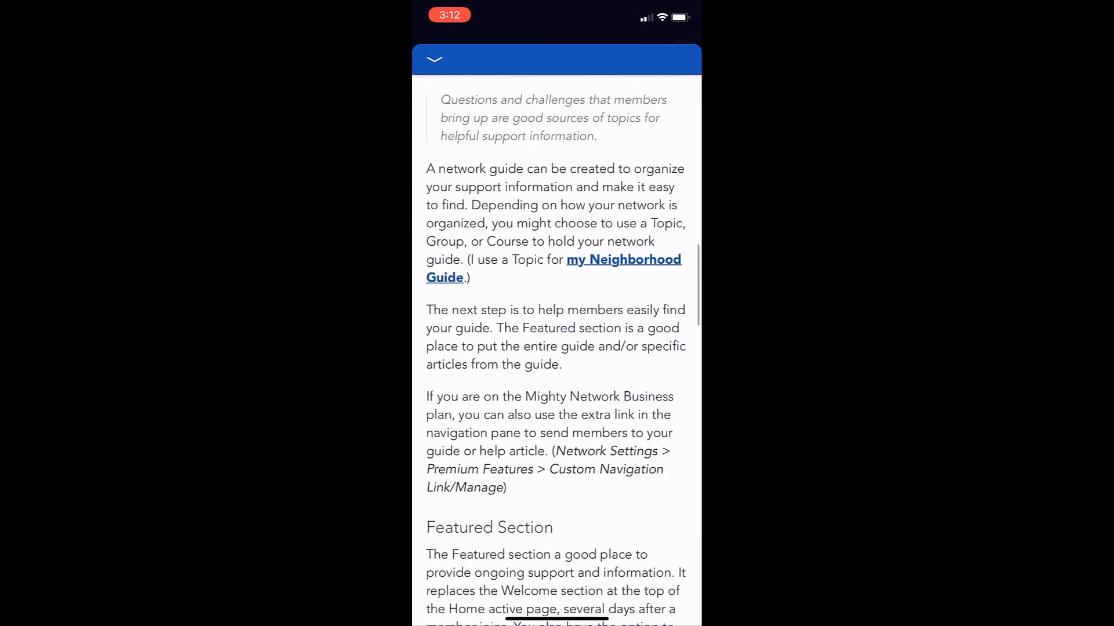
scroll(557, 348, "down", 10)
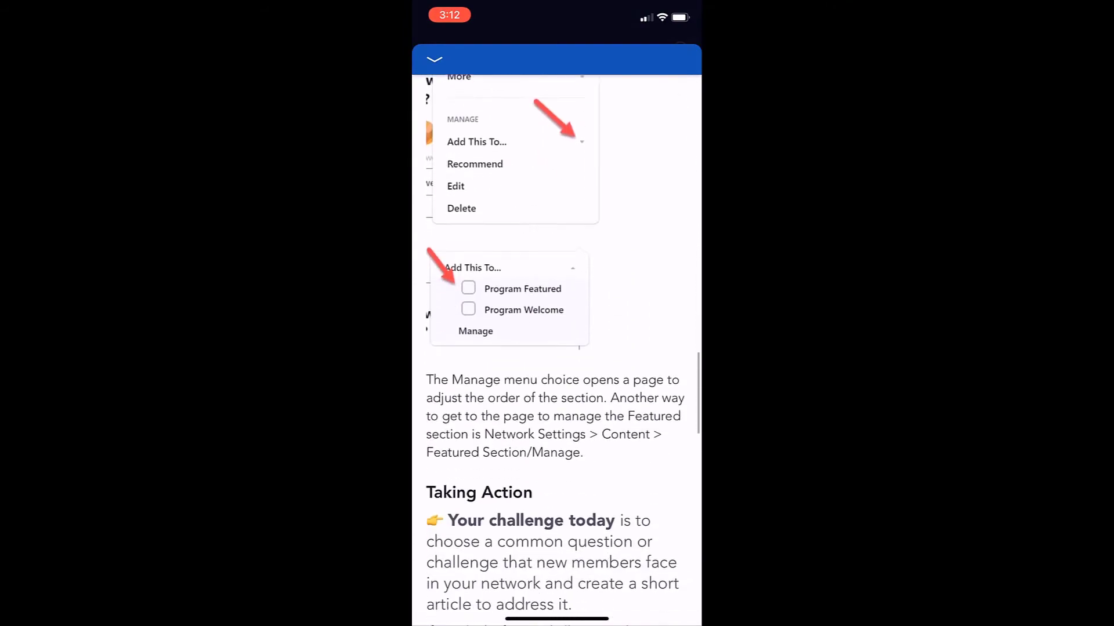
scroll(556, 348, "down", 3)
scroll(557, 348, "up", 2)
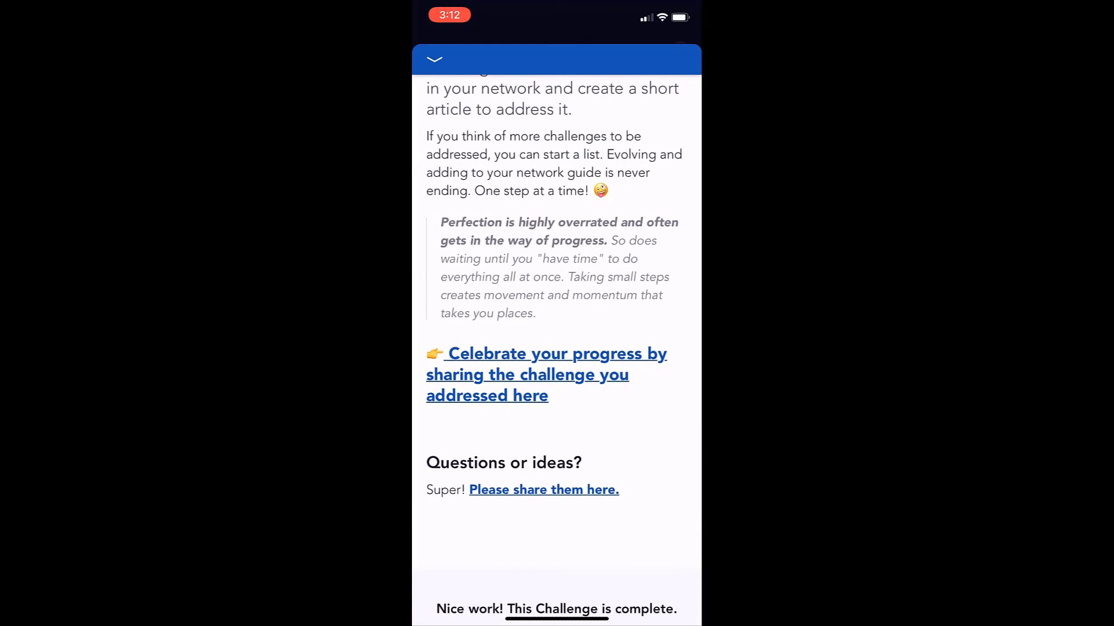
Step: Check the Common New Member Questions post, then open the feed of shared Challenge #3 posts
left_click(556, 375)
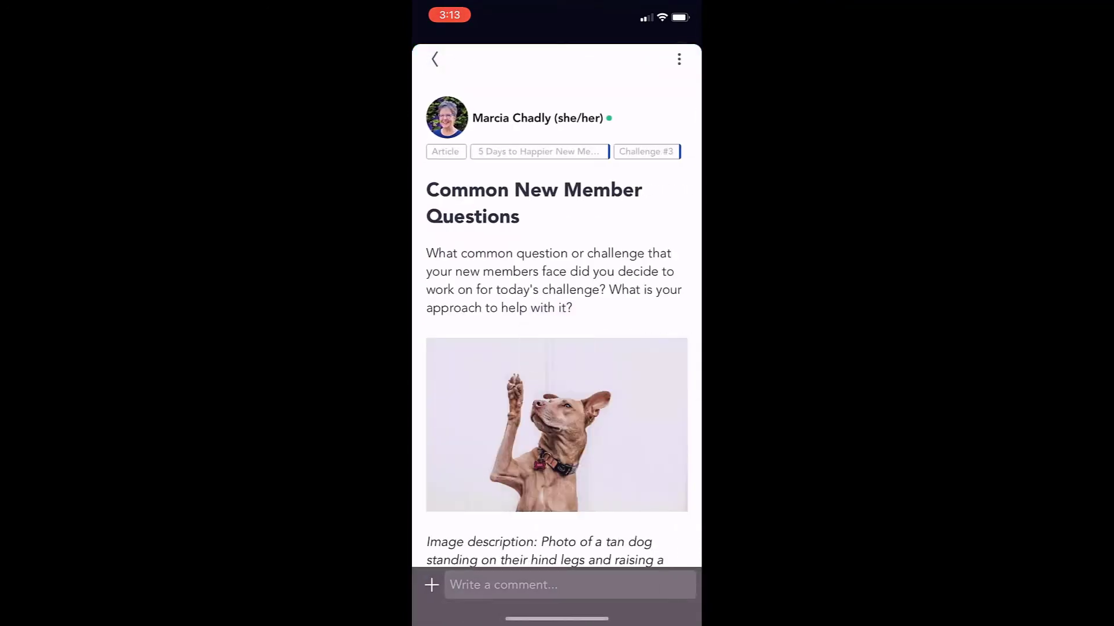
scroll(556, 348, "down", 2)
scroll(557, 348, "down", 10)
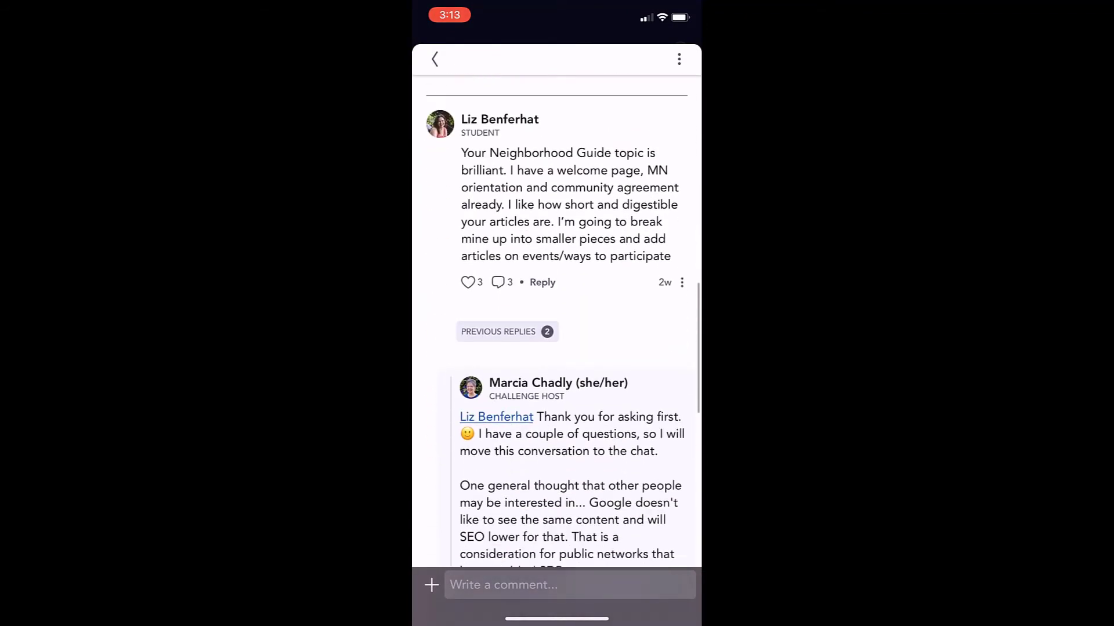
scroll(557, 348, "up", 10)
left_click(434, 59)
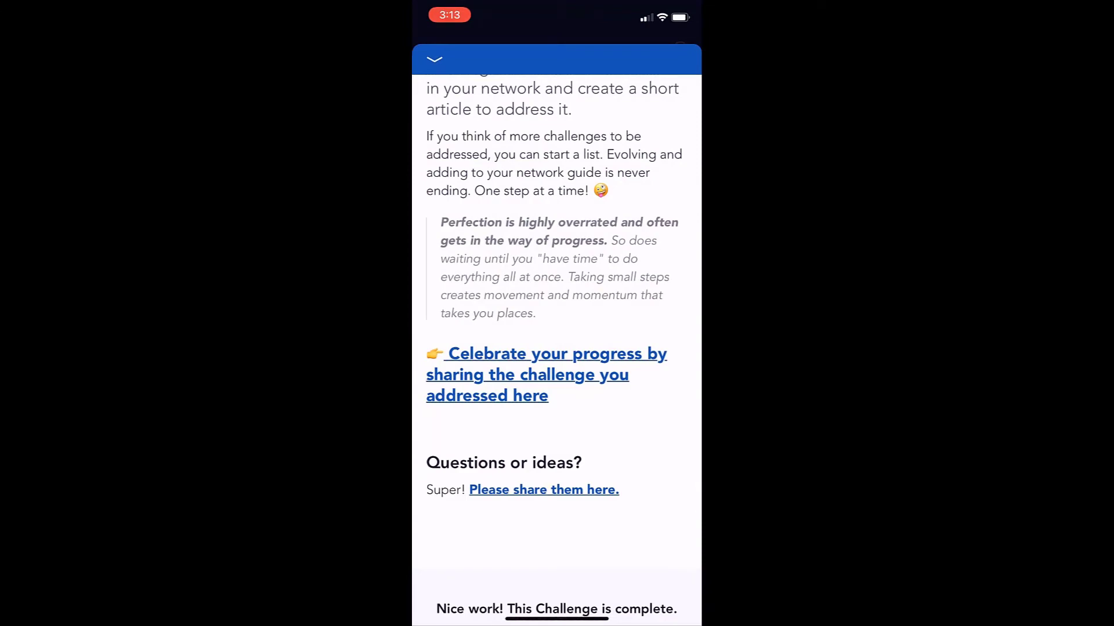
left_click(487, 374)
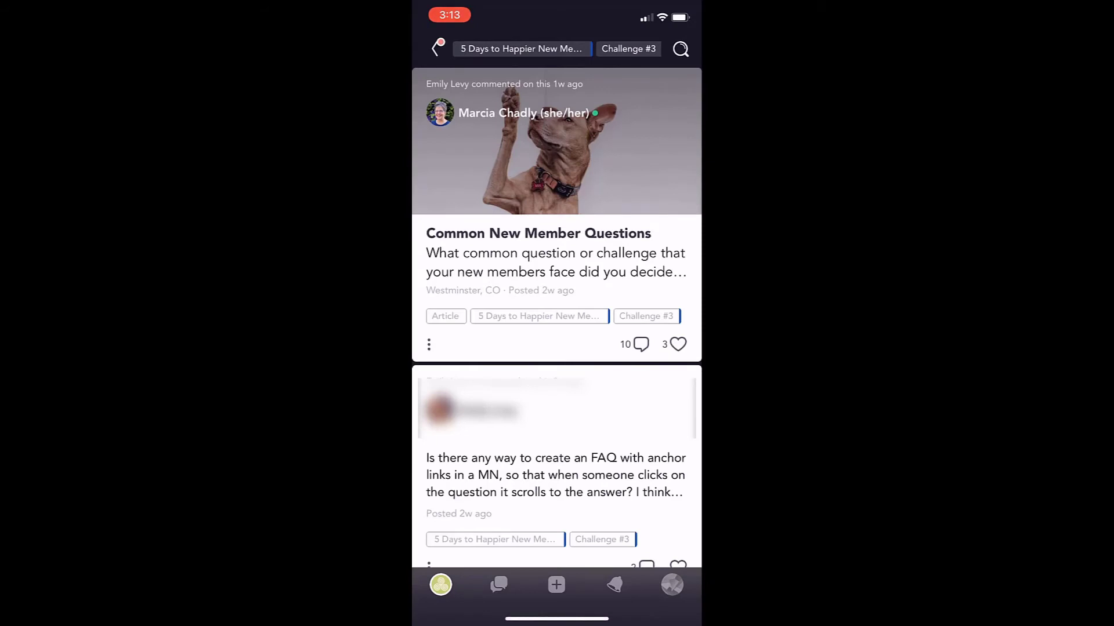
Step: Return to the challenge list with Challenge #4 next, then switch to the program's Activity Feed
left_click(437, 48)
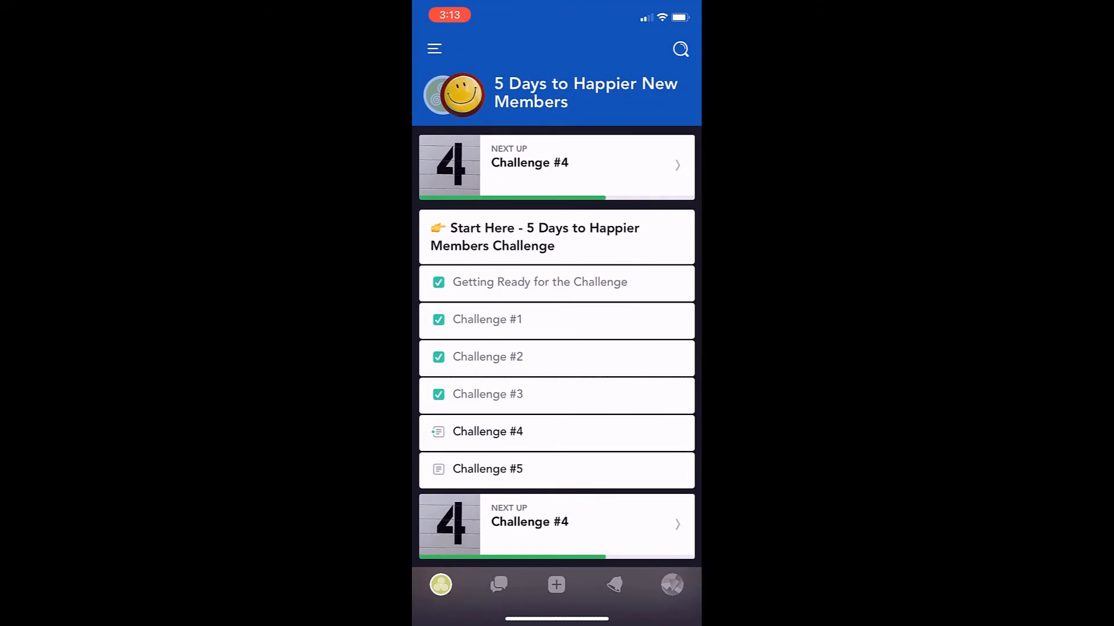
left_click(434, 49)
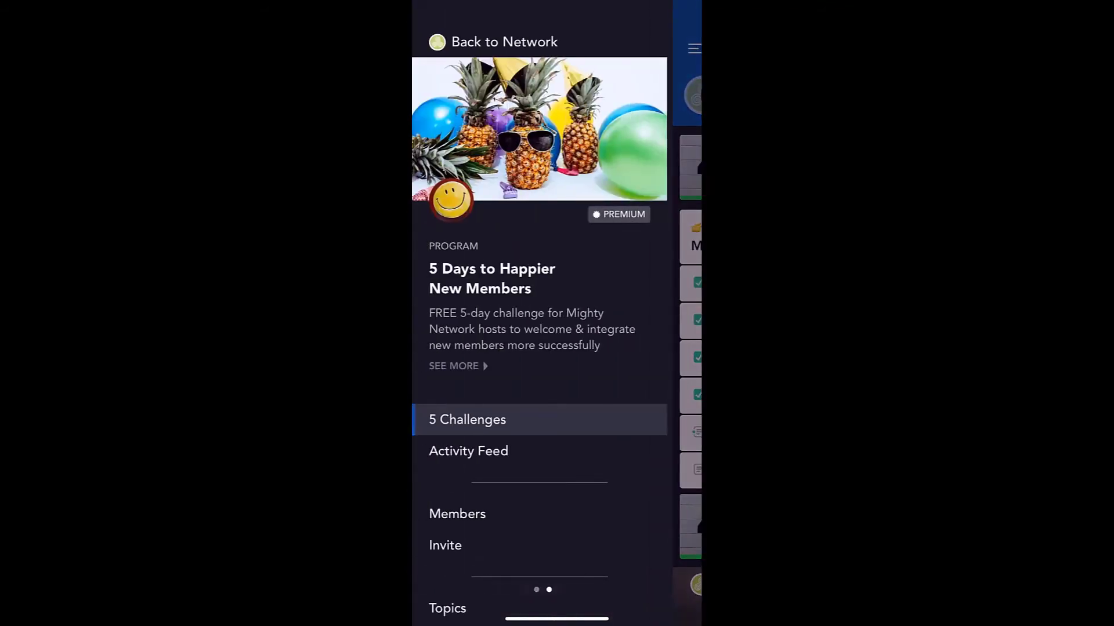
left_click(468, 452)
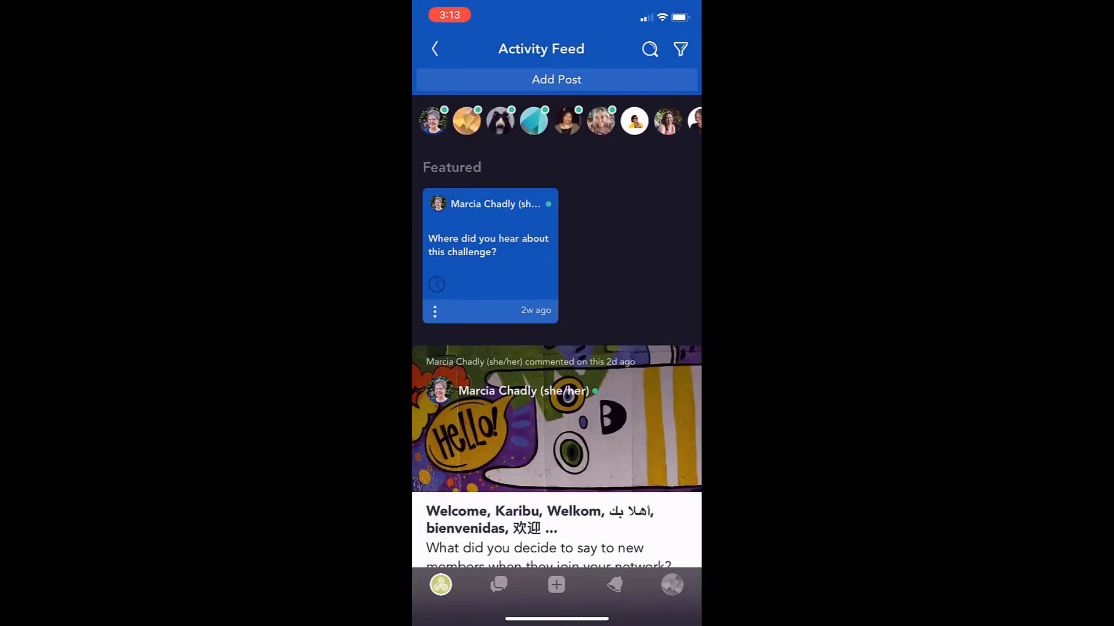
left_click(435, 48)
scroll(539, 348, "down", 3)
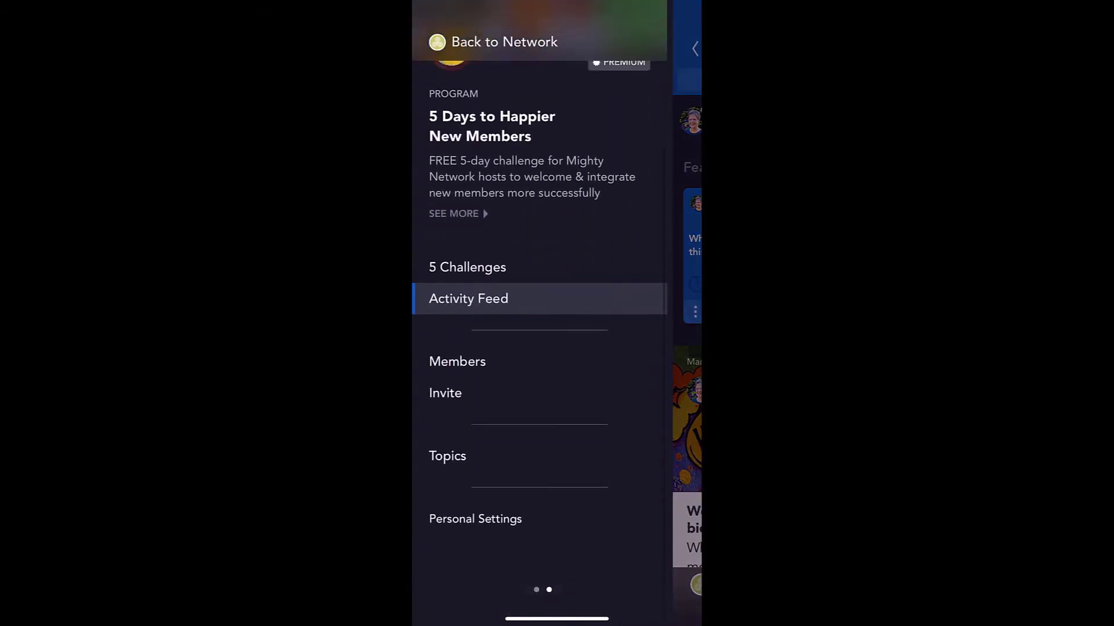
Step: Choose Topics in the side drawer to show the program's topics
left_click(447, 487)
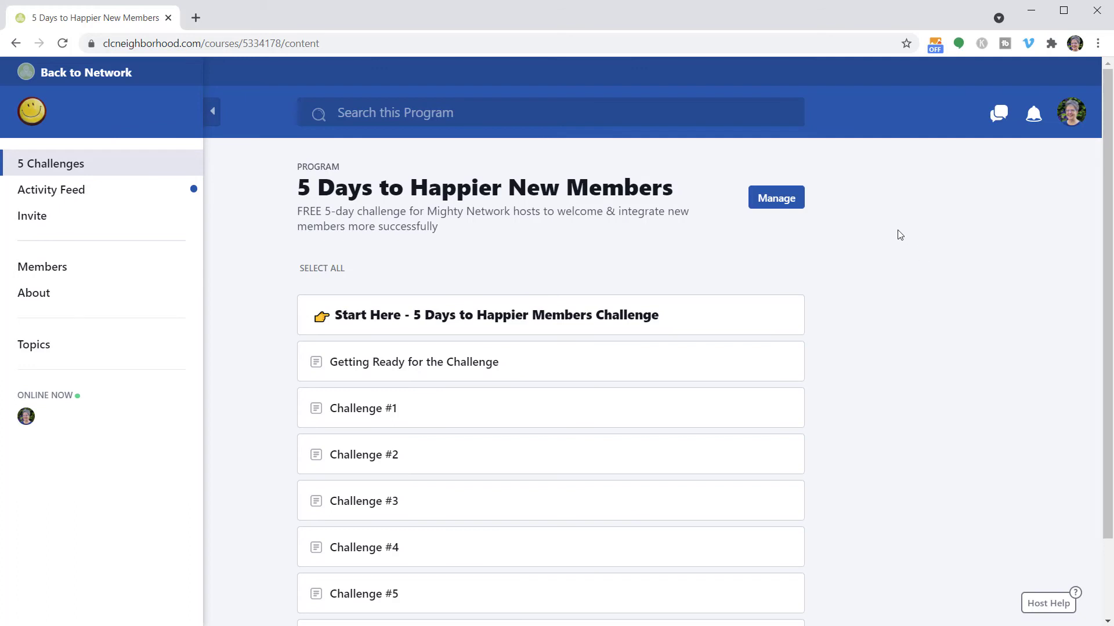
left_click(43, 352)
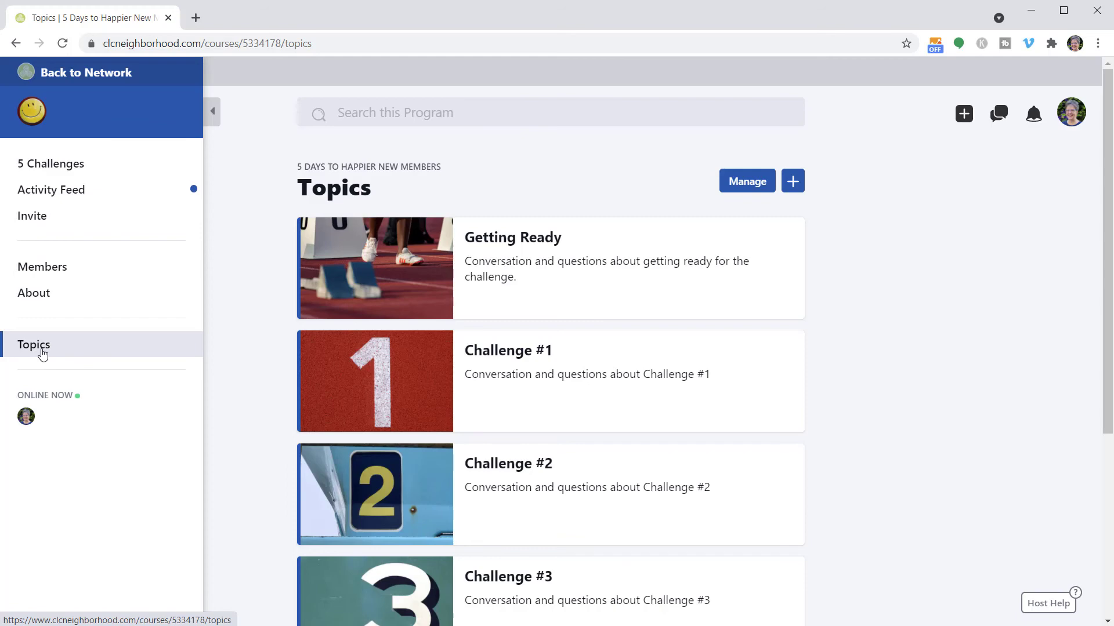
scroll(638, 415, "down", 4)
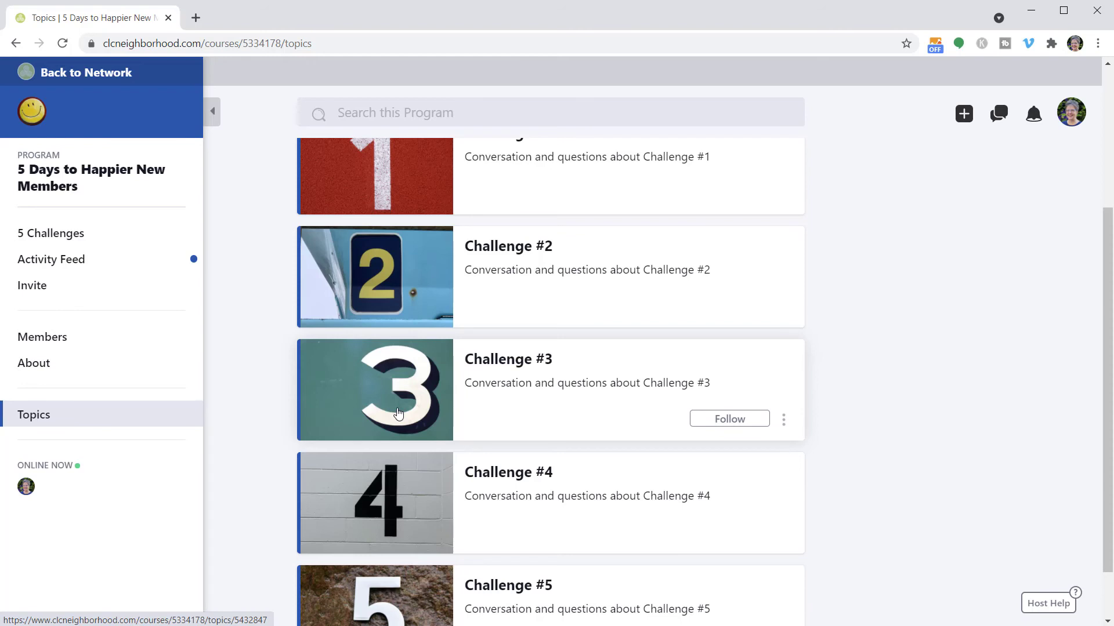
left_click(96, 238)
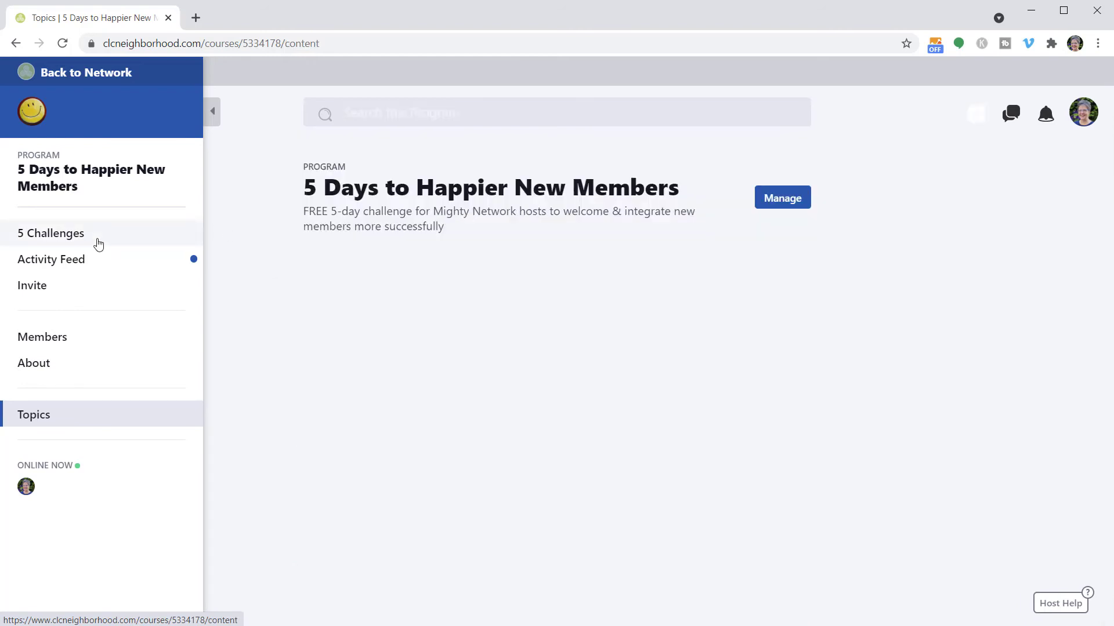